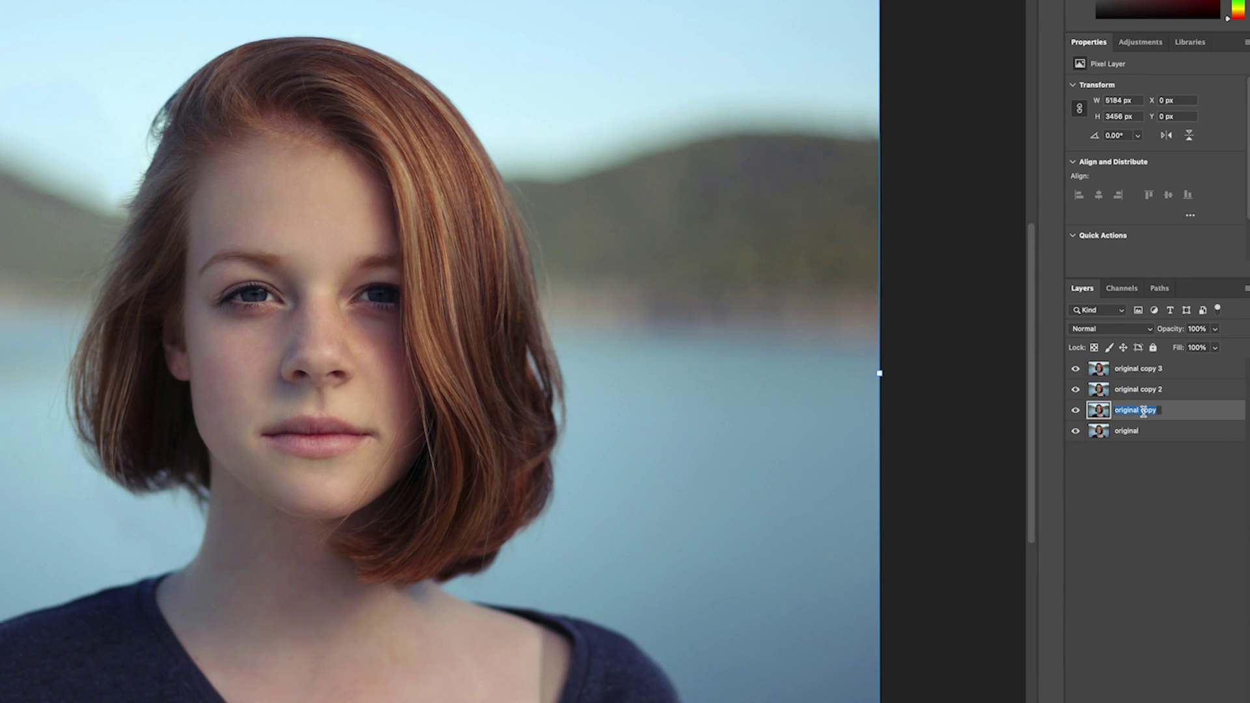
# Name the first copied layer 'Skin'
pyautogui.write('Skin')
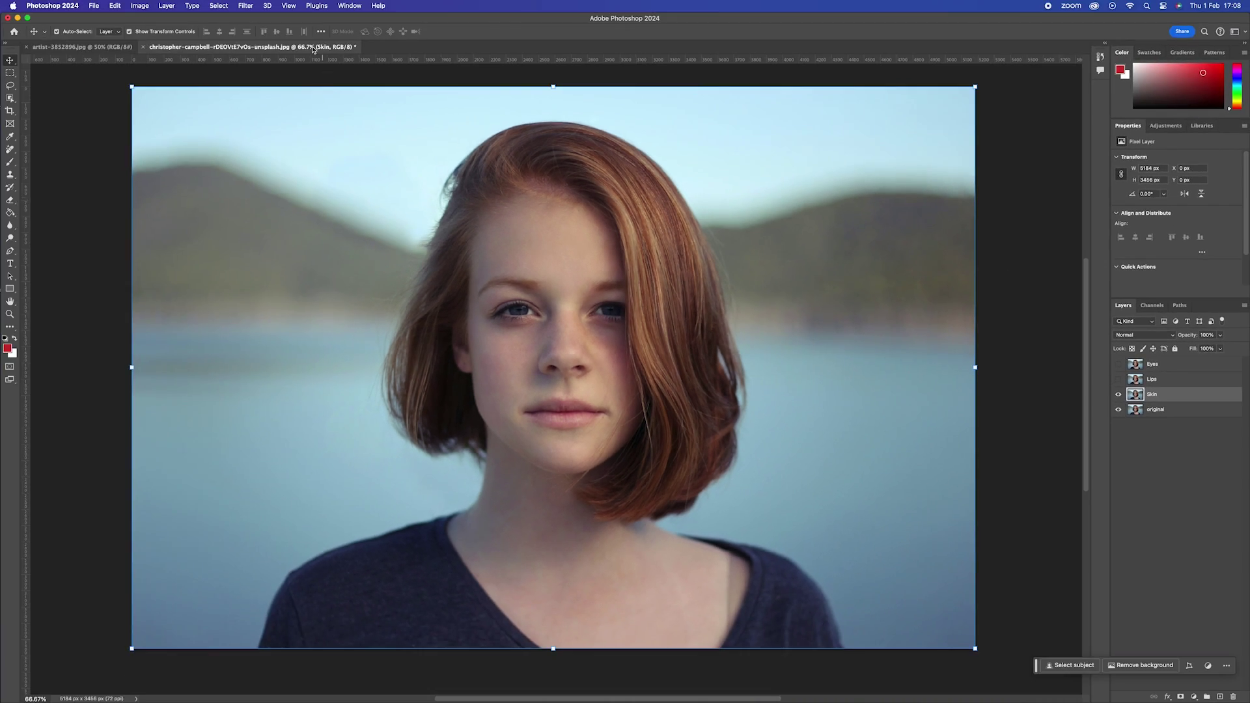
# Apply the Skin Smoothing neural filter to the Skin layer with Smoothness +8 and Blur 53
pyautogui.click(242, 6)
pyautogui.click(75, 80)
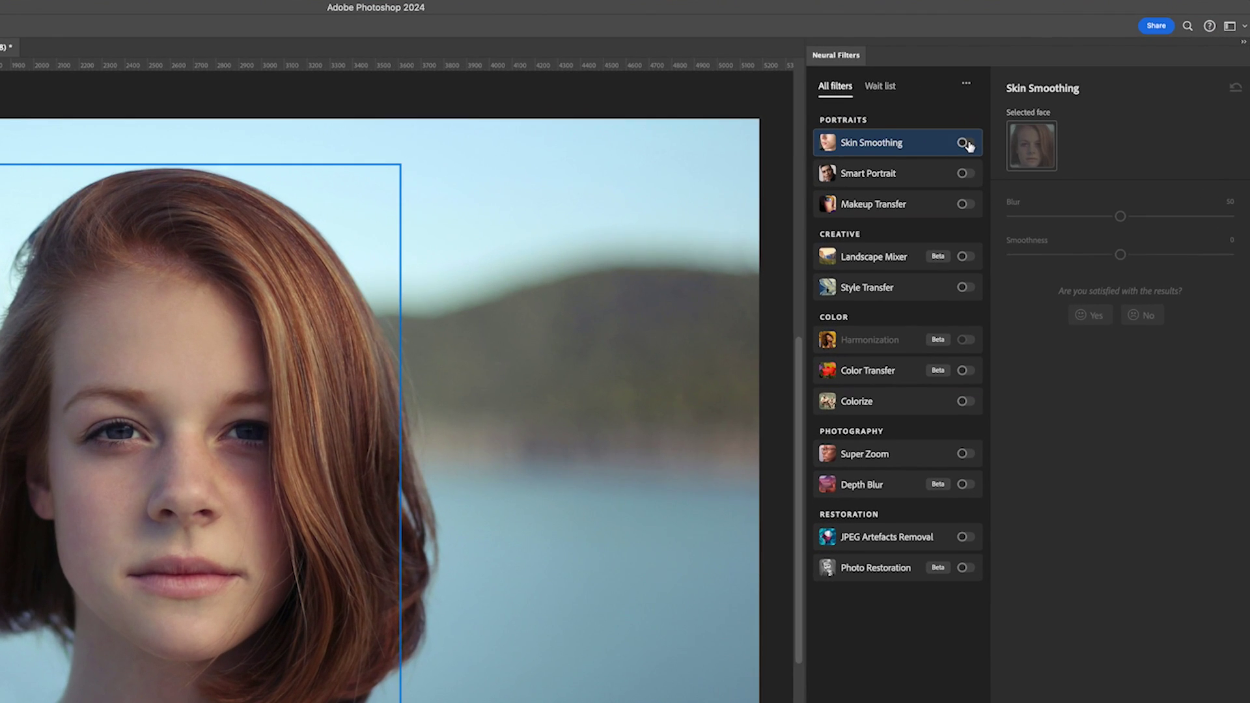
pyautogui.click(1045, 114)
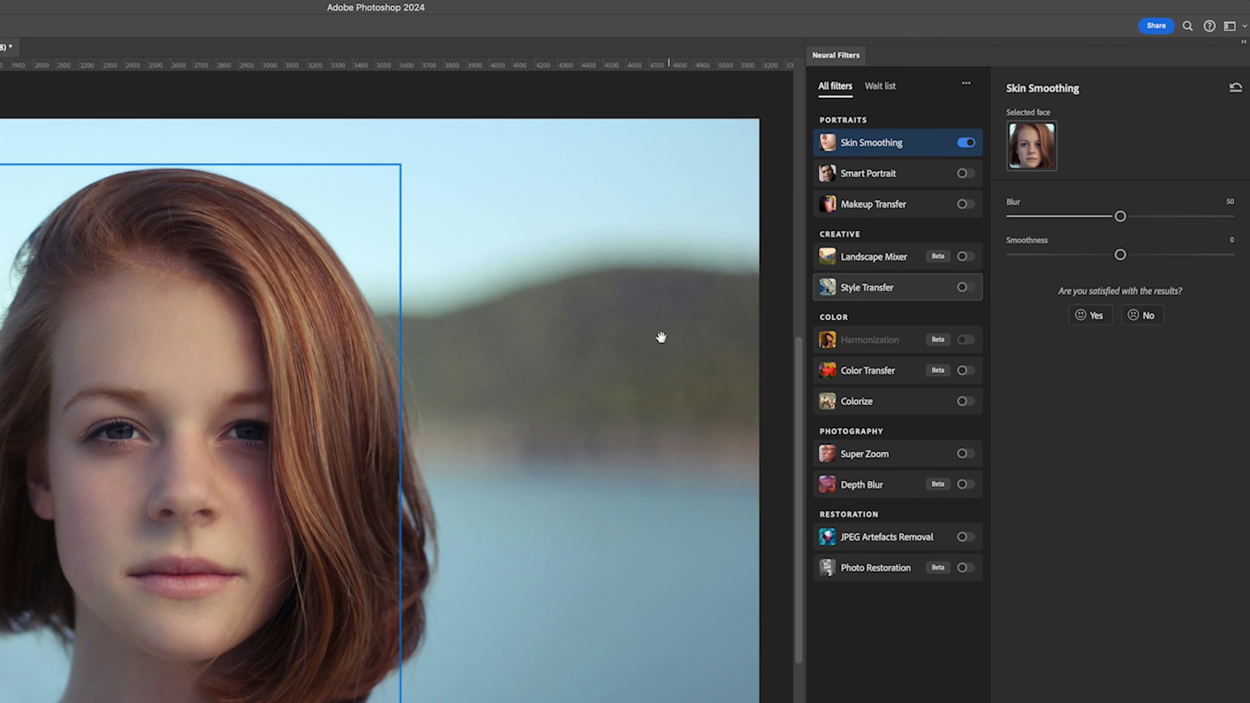
pyautogui.moveTo(1122, 258); pyautogui.dragTo(1139, 262)
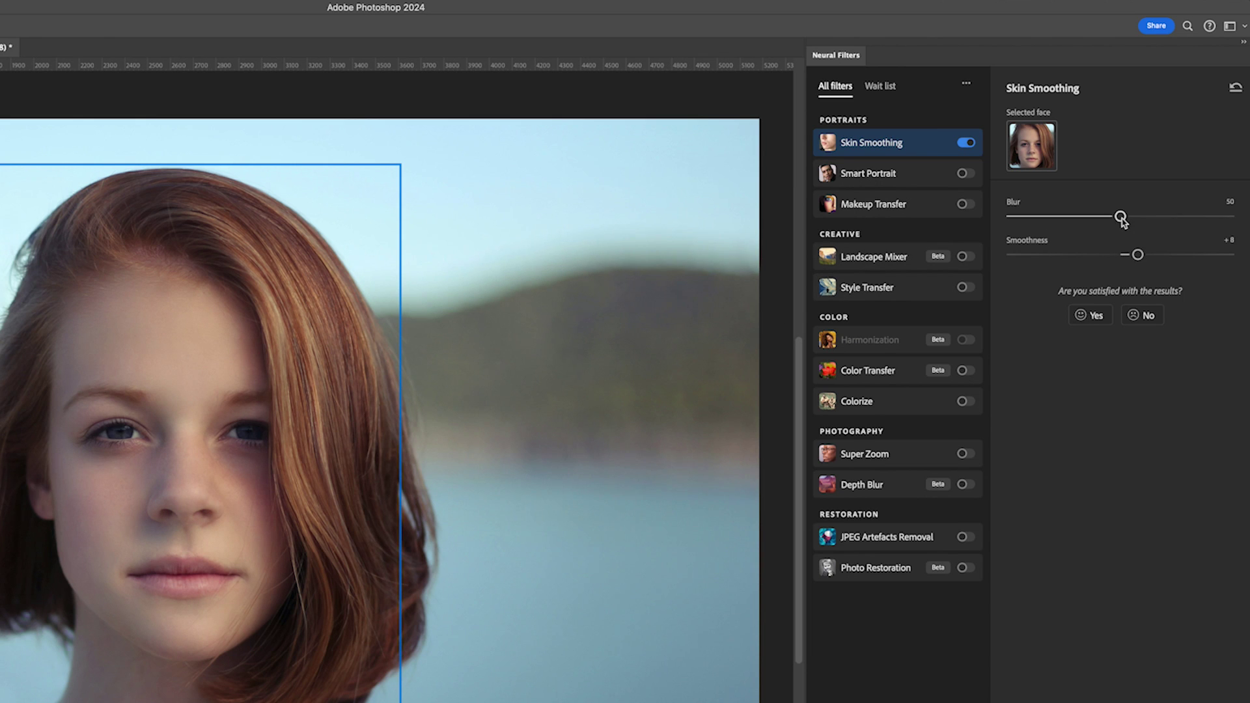
pyautogui.moveTo(1122, 219); pyautogui.dragTo(1128, 222)
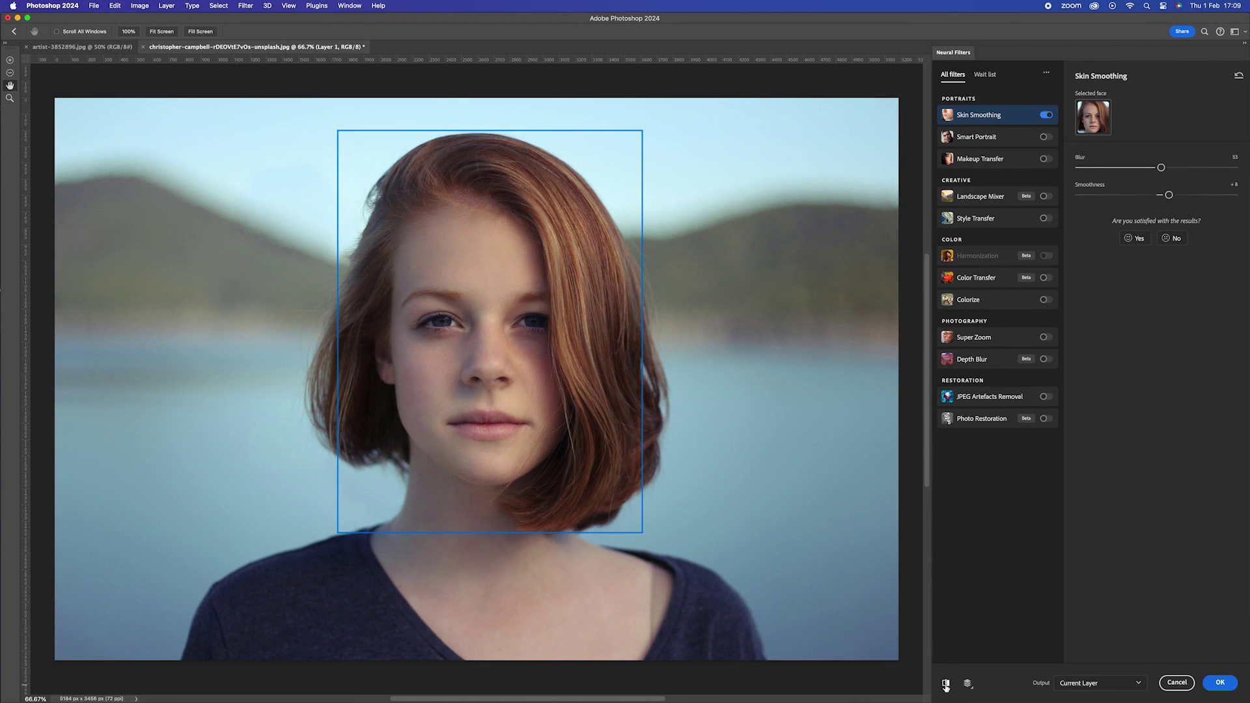
pyautogui.click(1218, 683)
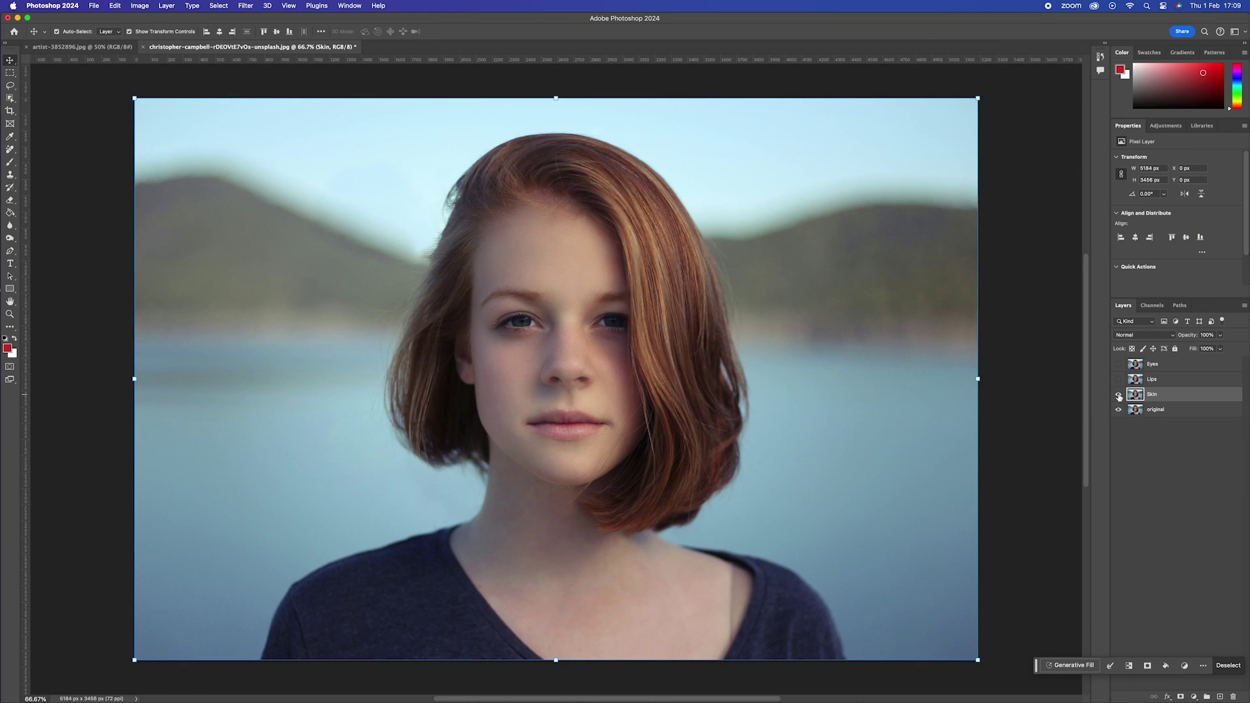
# On the Lips layer, enable Makeup Transfer using the woman-in-red photo as the reference
pyautogui.click(1140, 380)
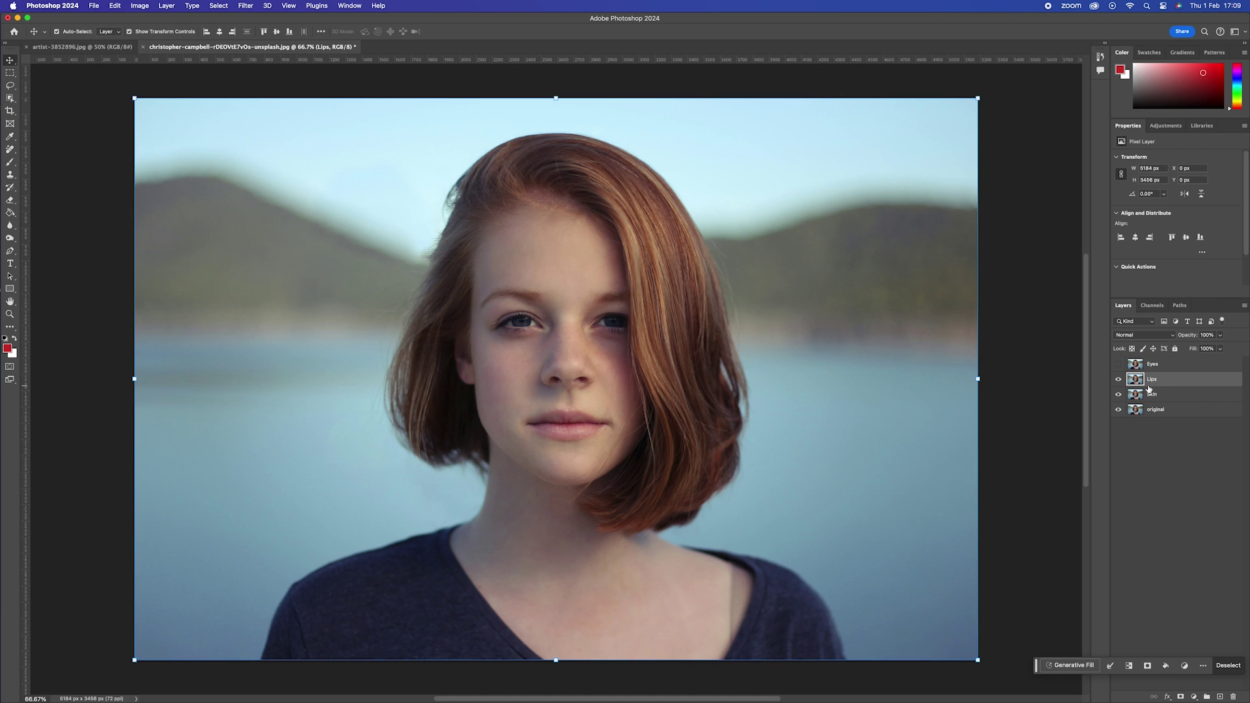
pyautogui.click(246, 5)
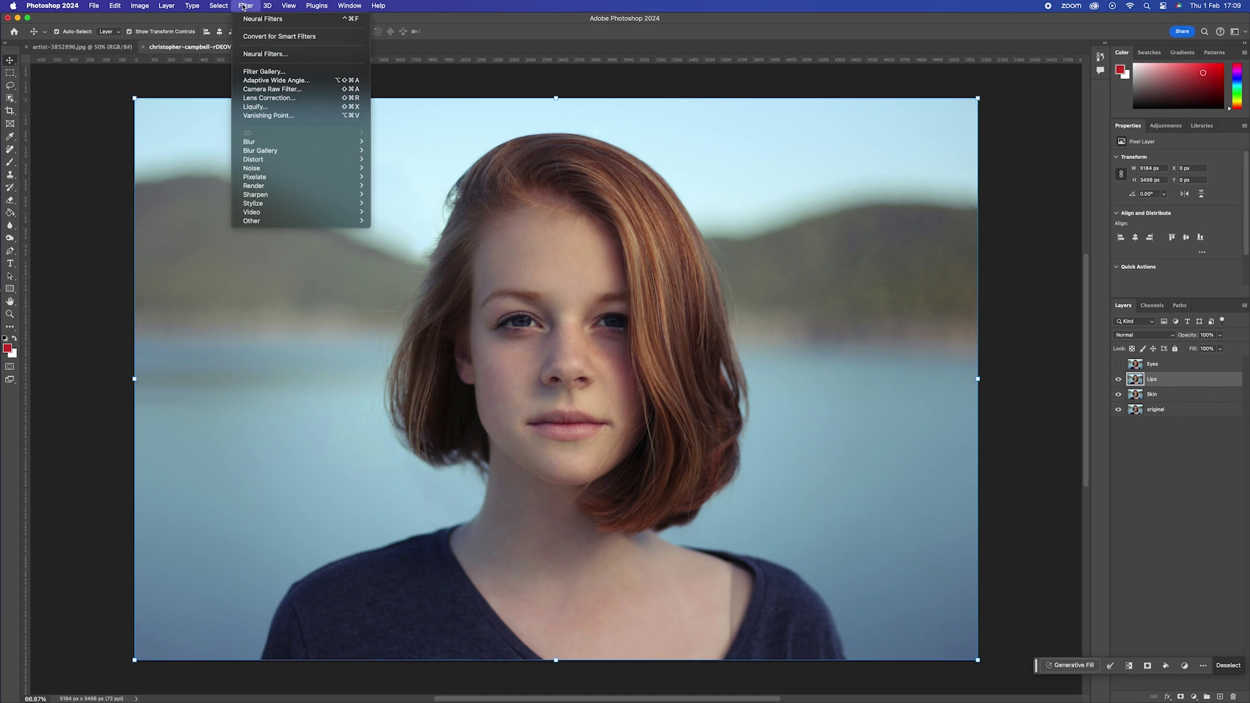
pyautogui.click(251, 55)
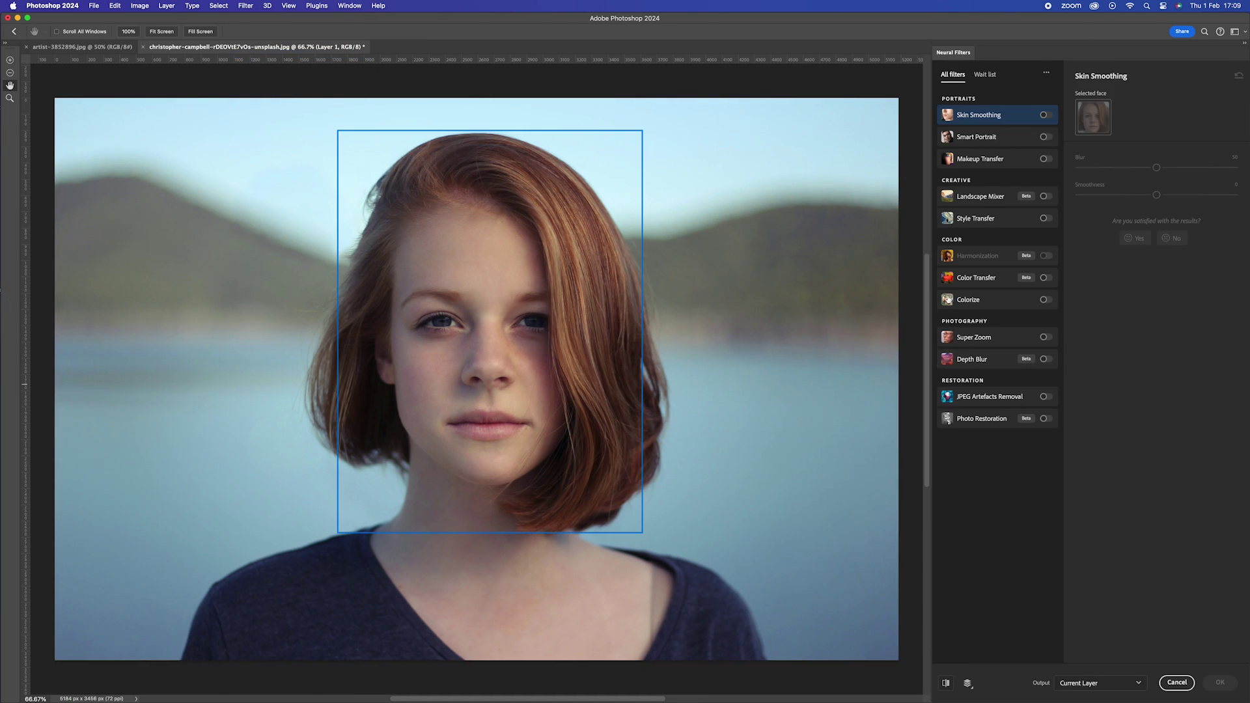
pyautogui.moveTo(996, 164)
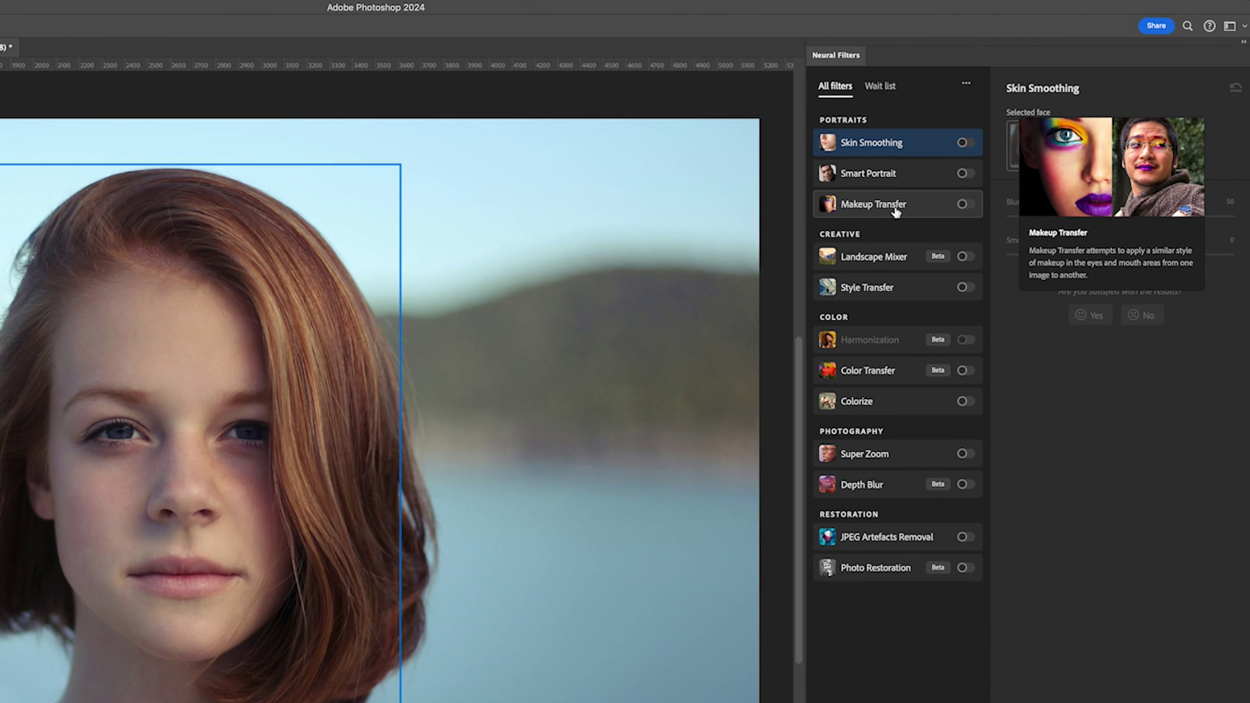
pyautogui.click(963, 204)
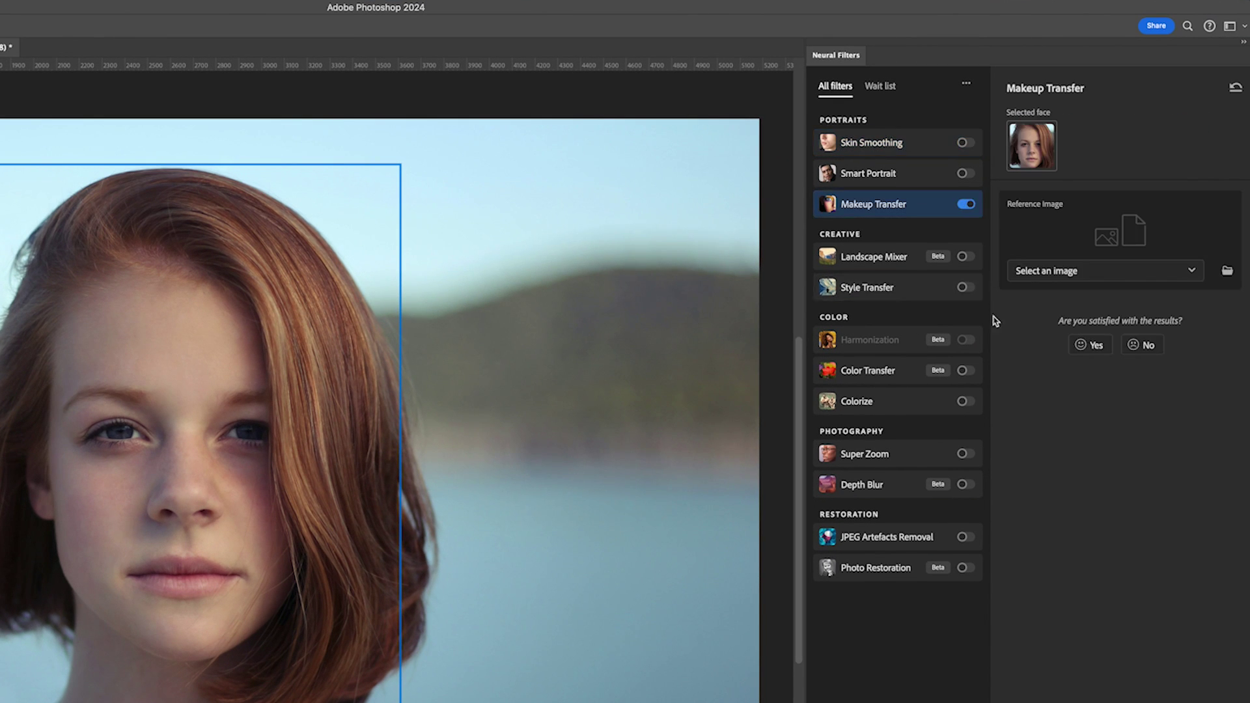
pyautogui.click(1077, 272)
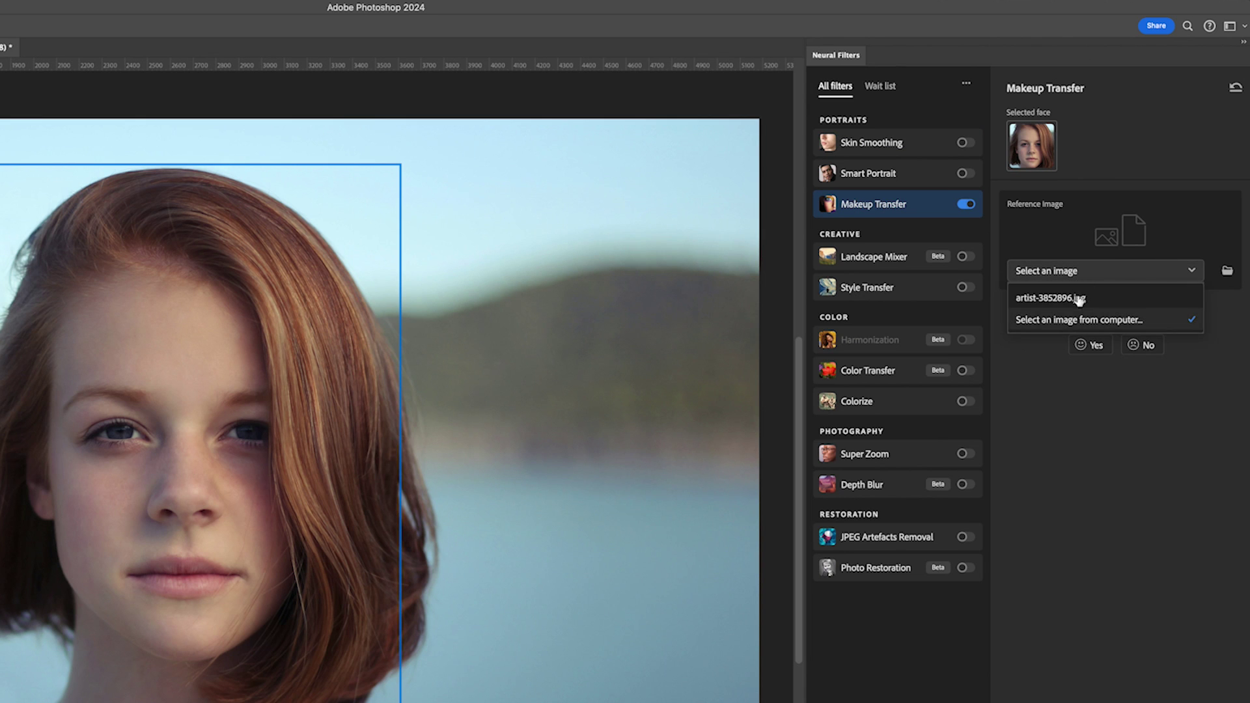
pyautogui.click(1074, 322)
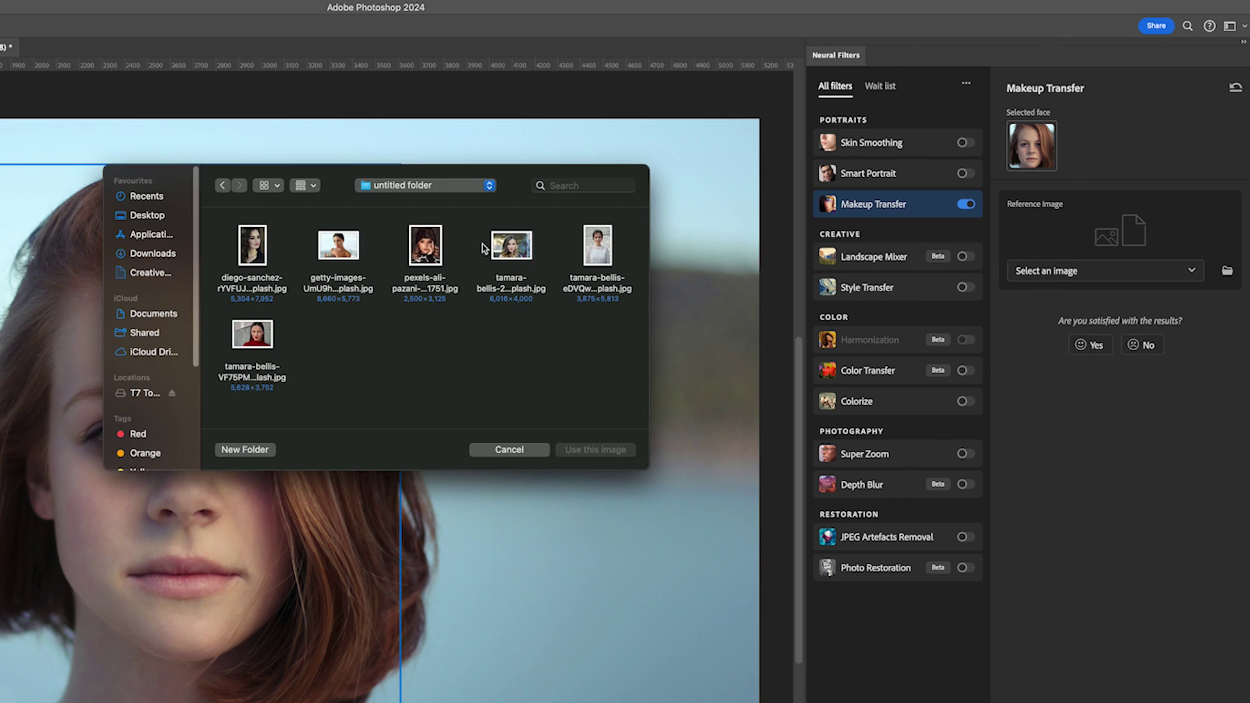
pyautogui.click(262, 340)
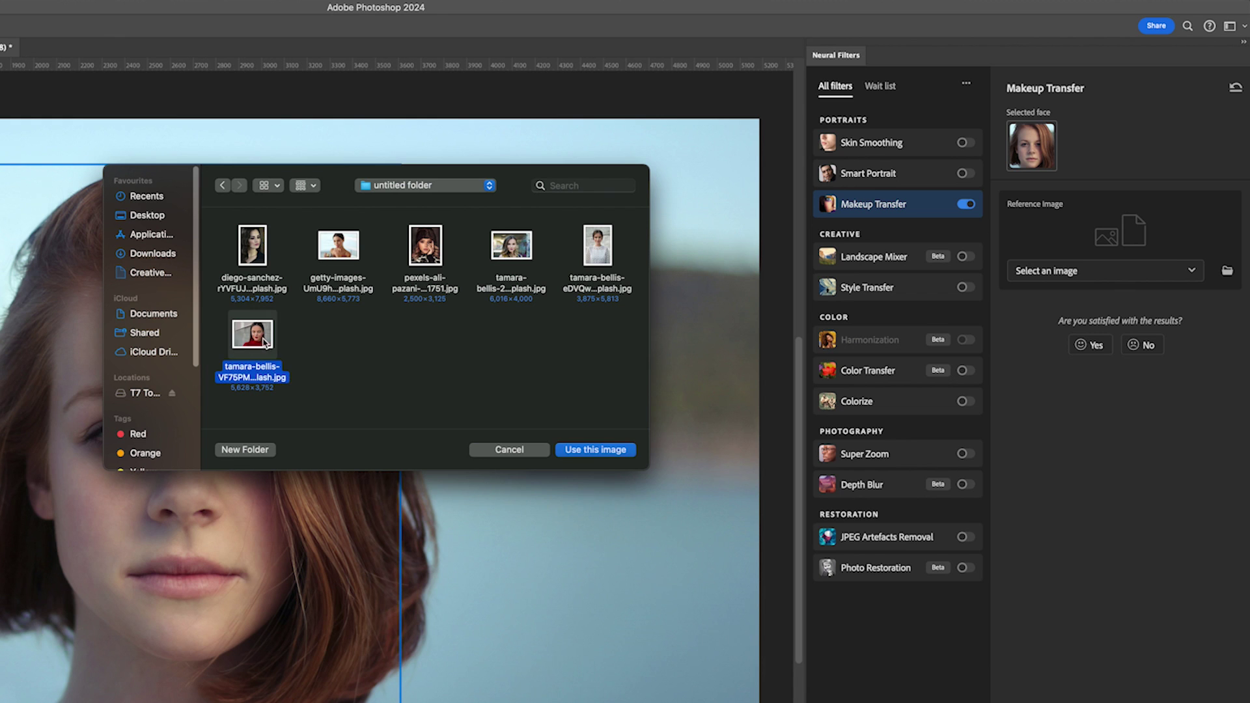
pyautogui.click(597, 450)
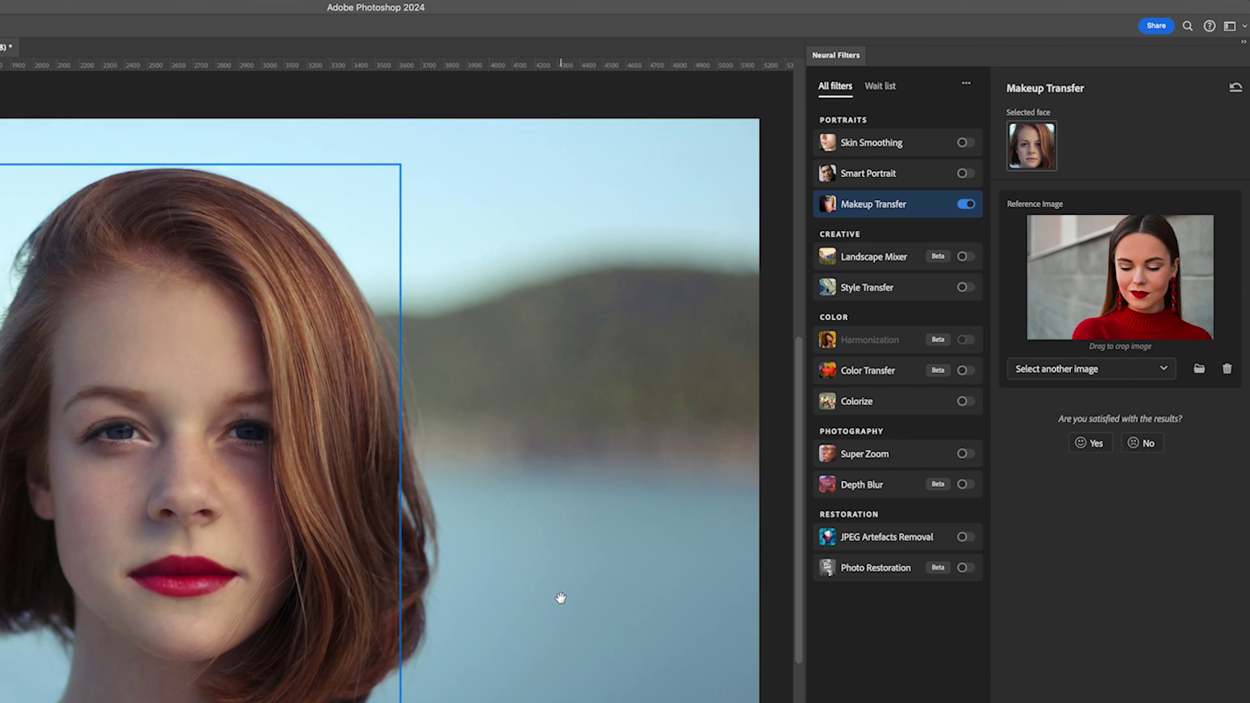
# Swap in a different reference portrait for the makeup, then show the Eyes layer again
pyautogui.click(1075, 378)
pyautogui.click(1068, 423)
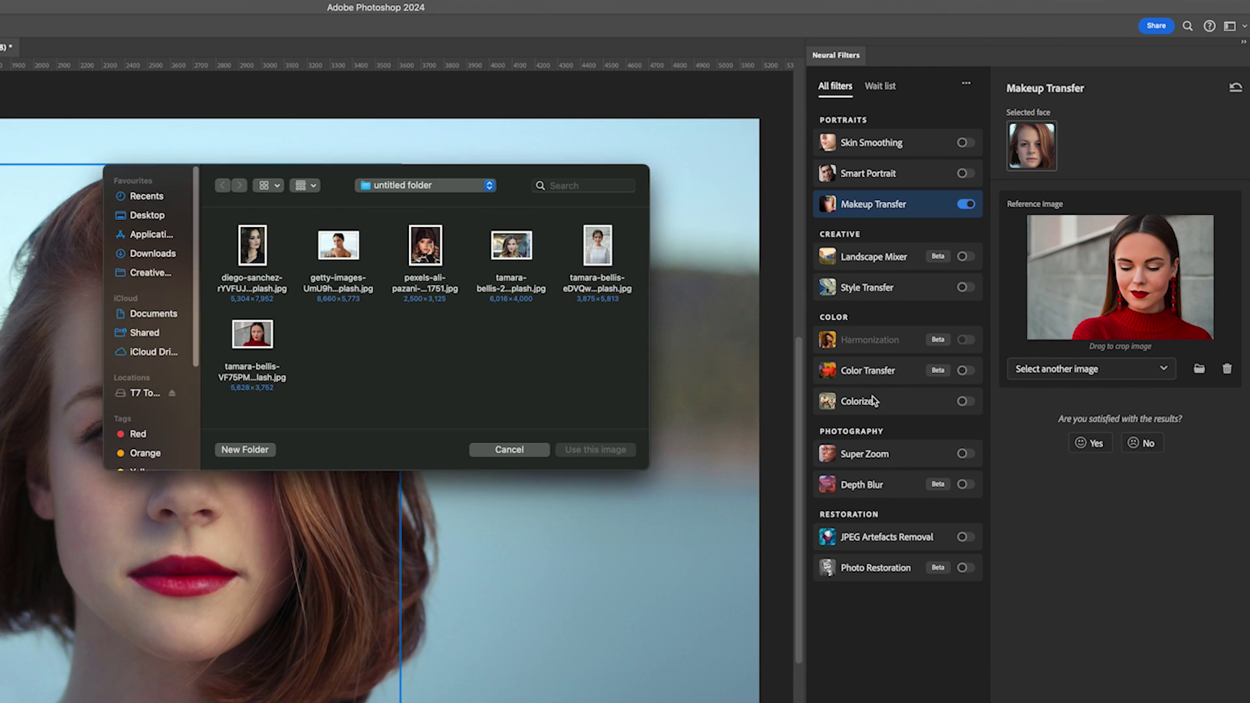
pyautogui.click(498, 254)
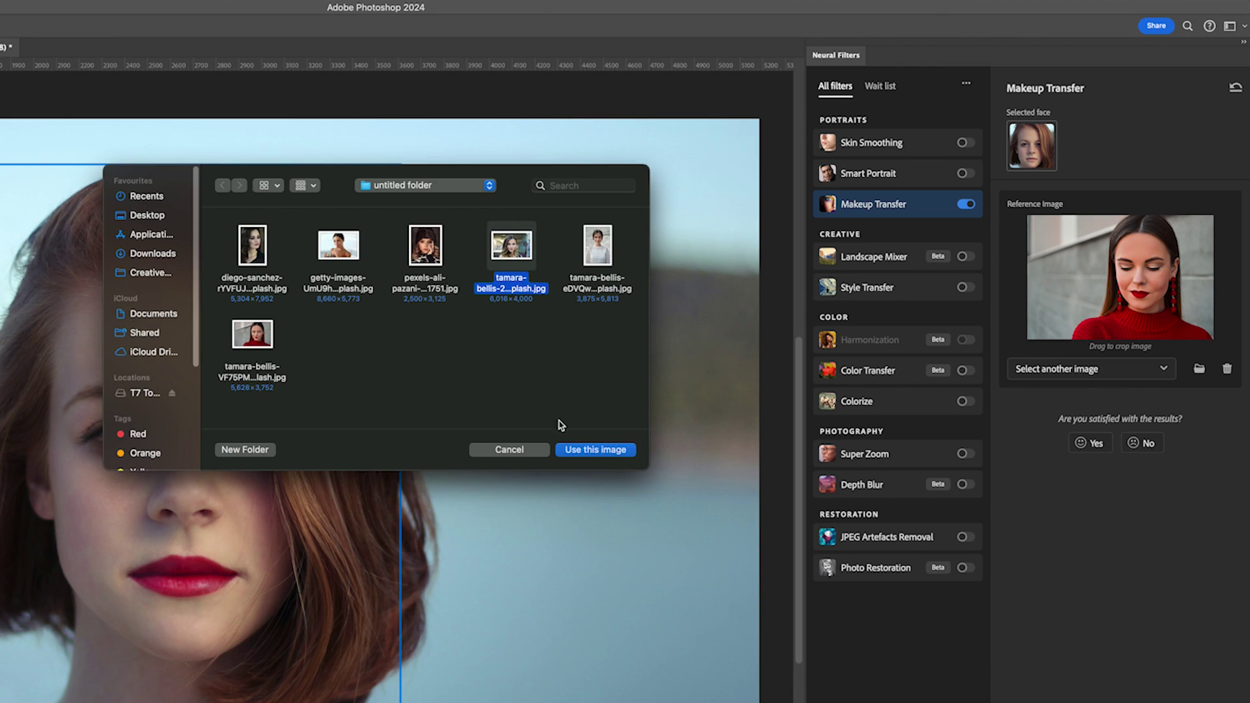
pyautogui.click(589, 449)
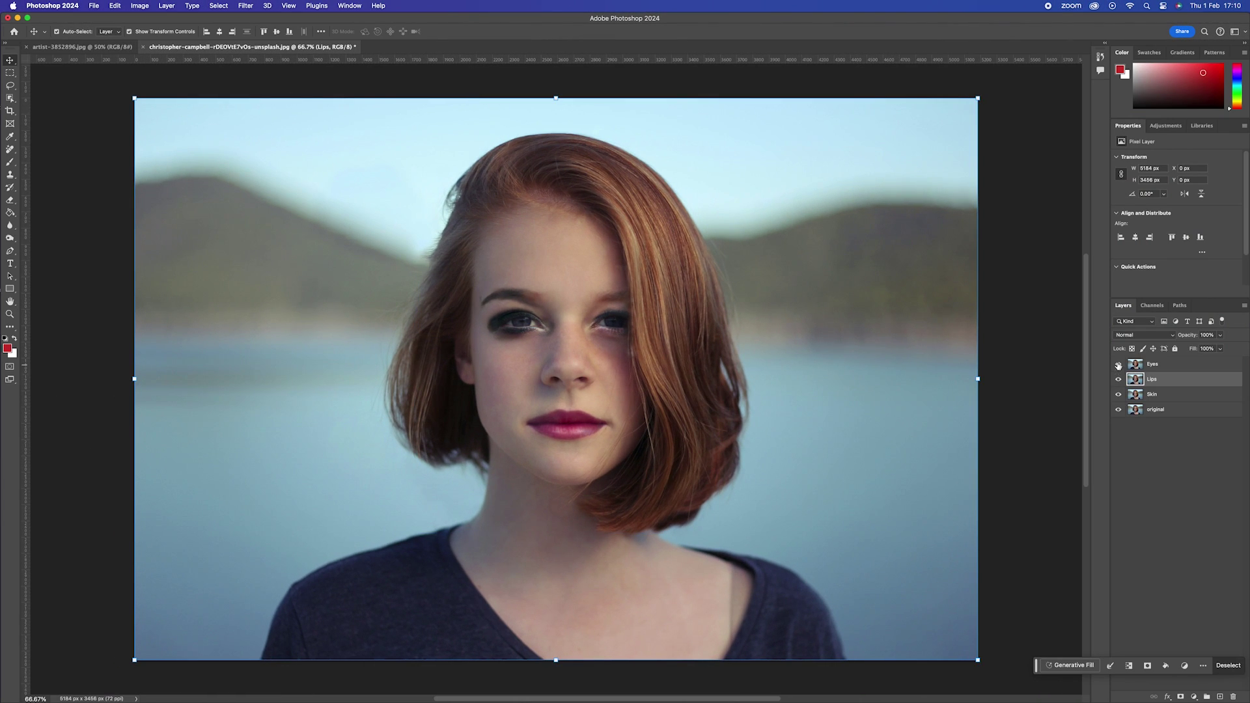
pyautogui.click(1118, 364)
# Apply Makeup Transfer to the Eyes layer, using the dark-haired woman's photo as the reference
pyautogui.click(1121, 368)
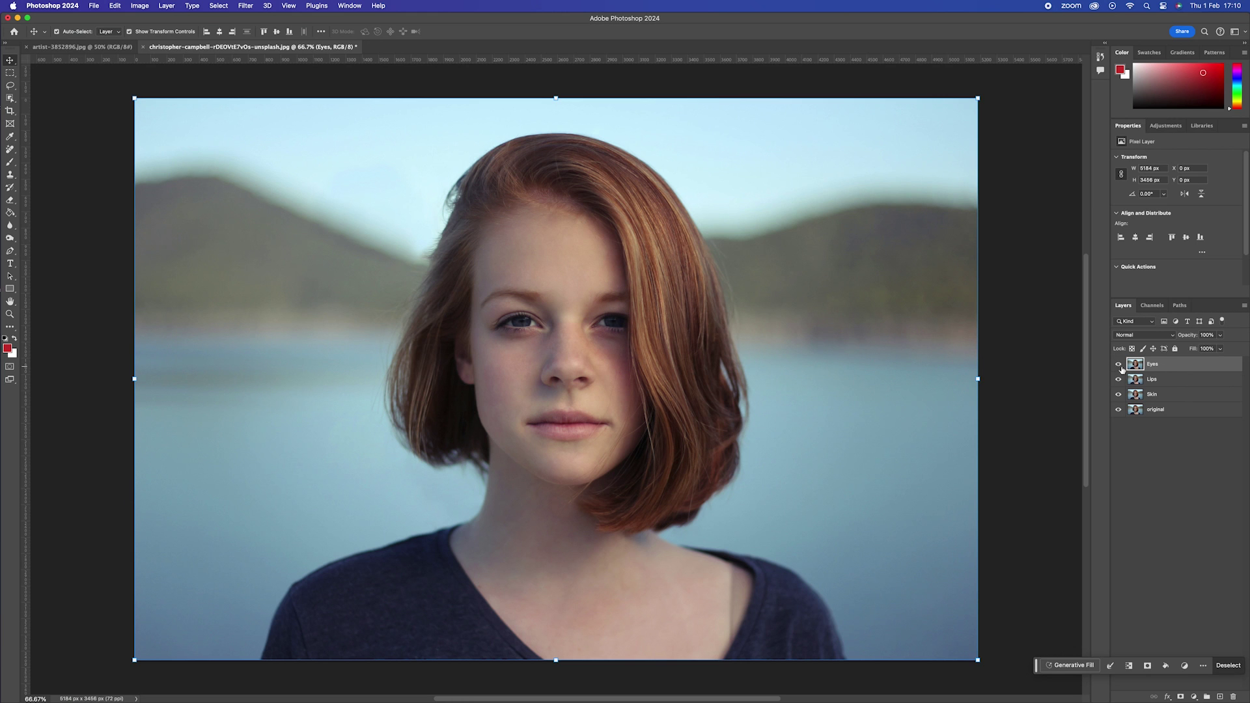
pyautogui.click(245, 6)
pyautogui.click(264, 60)
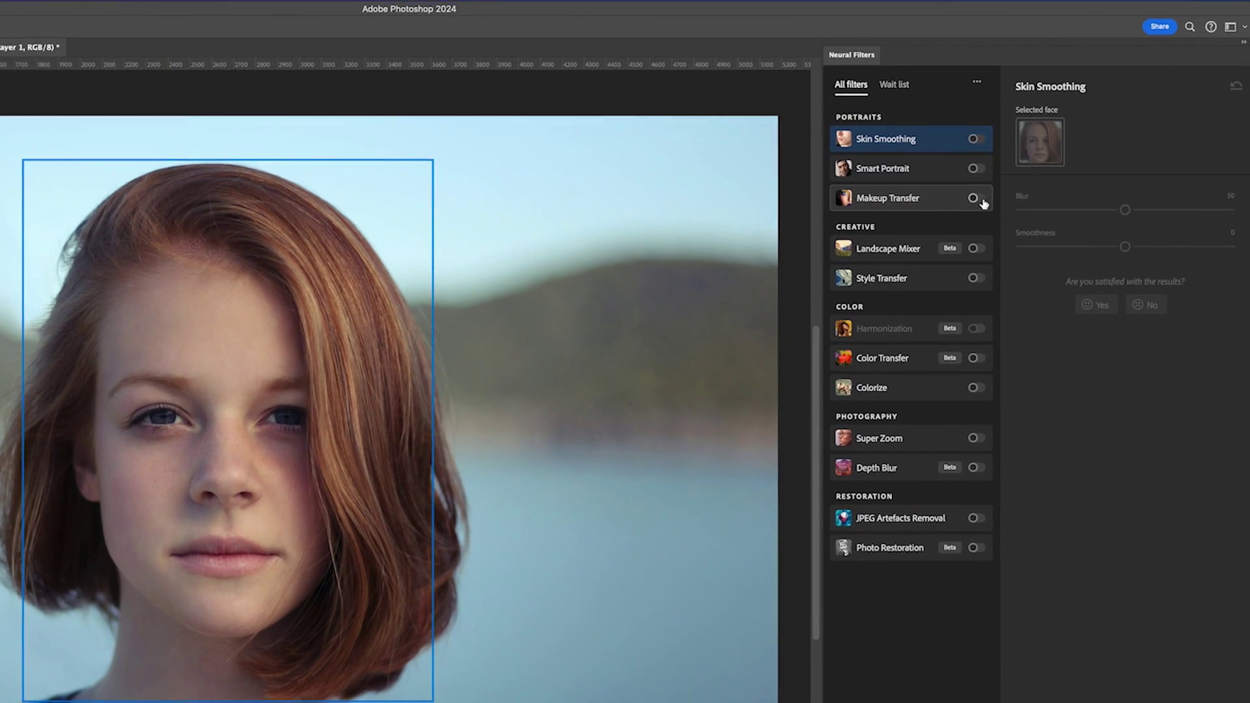
pyautogui.click(1042, 162)
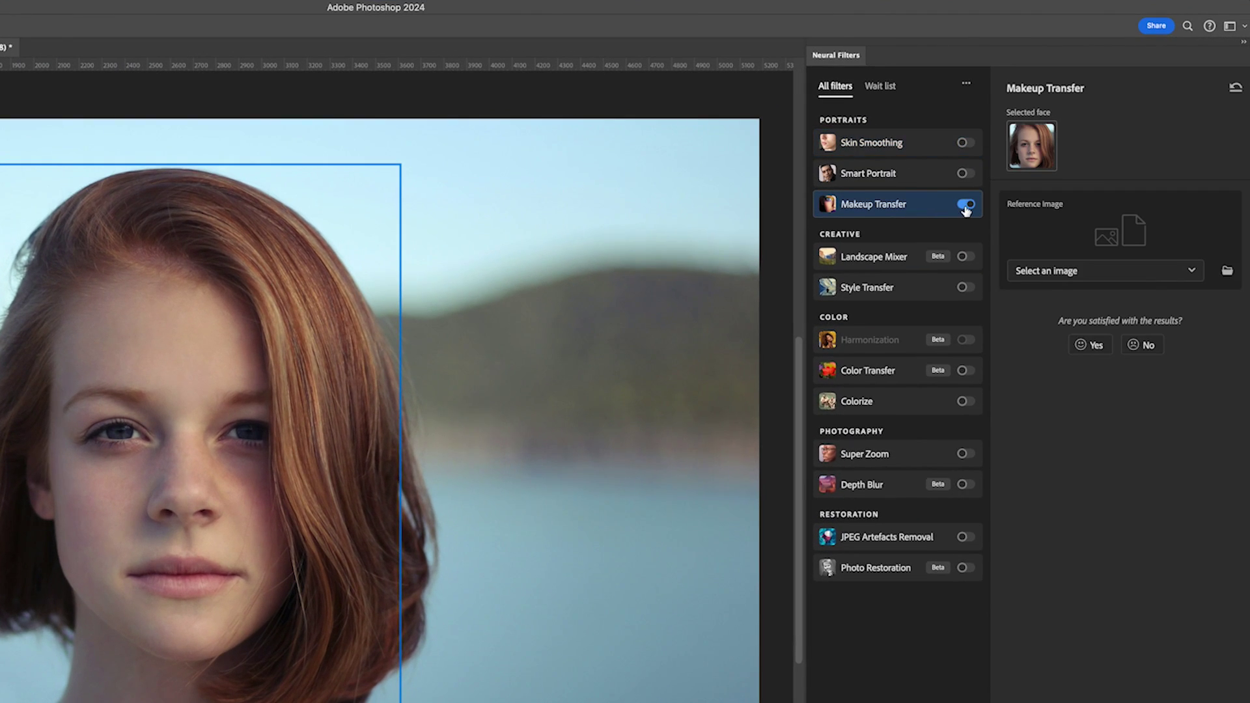
pyautogui.click(1072, 273)
pyautogui.click(1066, 325)
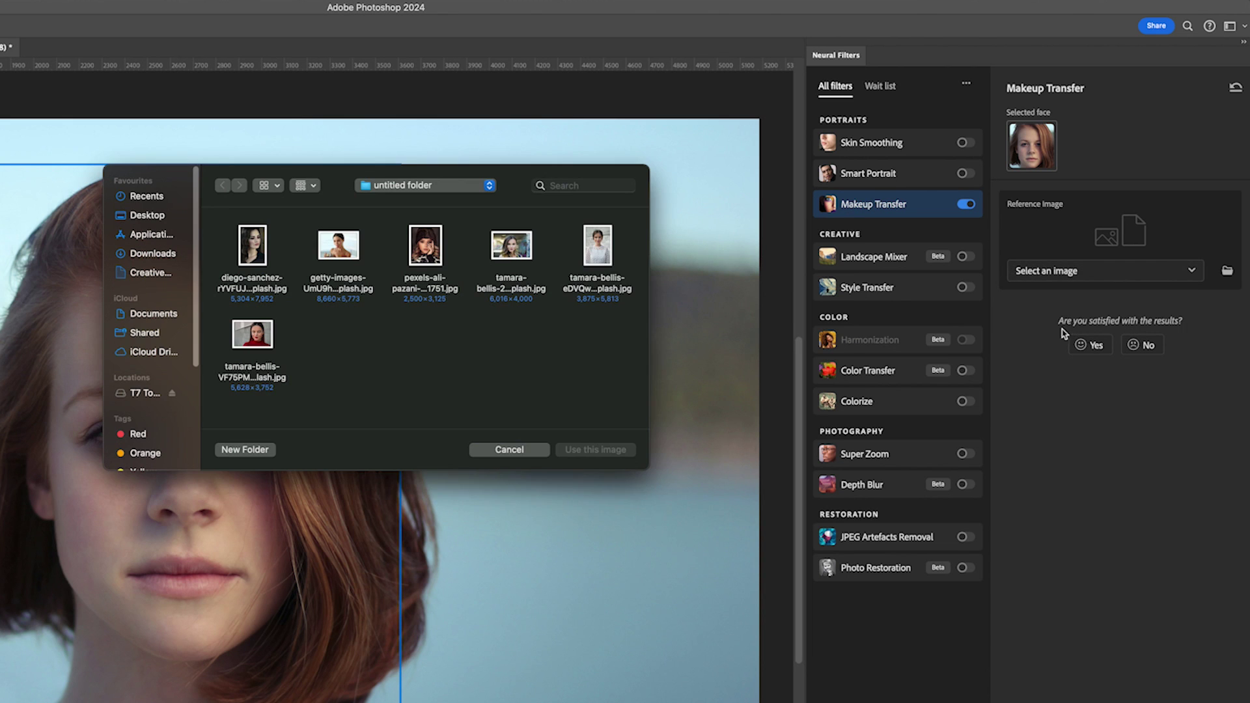
pyautogui.click(600, 255)
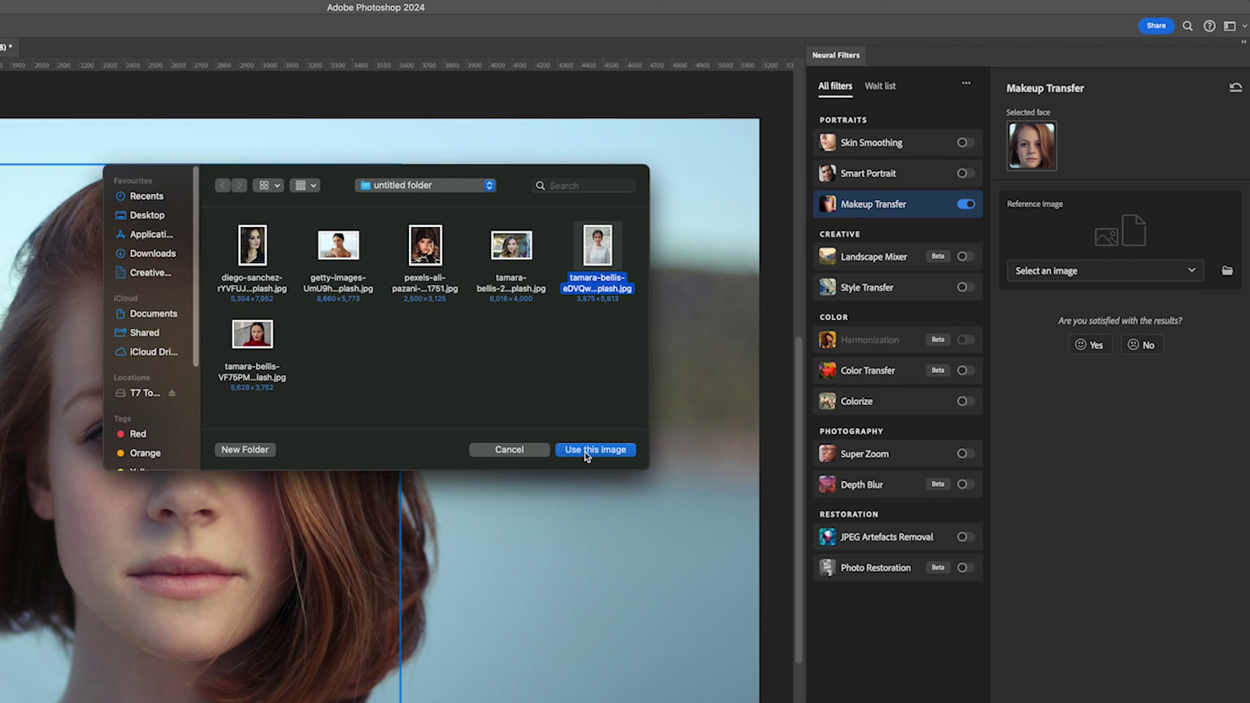
pyautogui.click(588, 451)
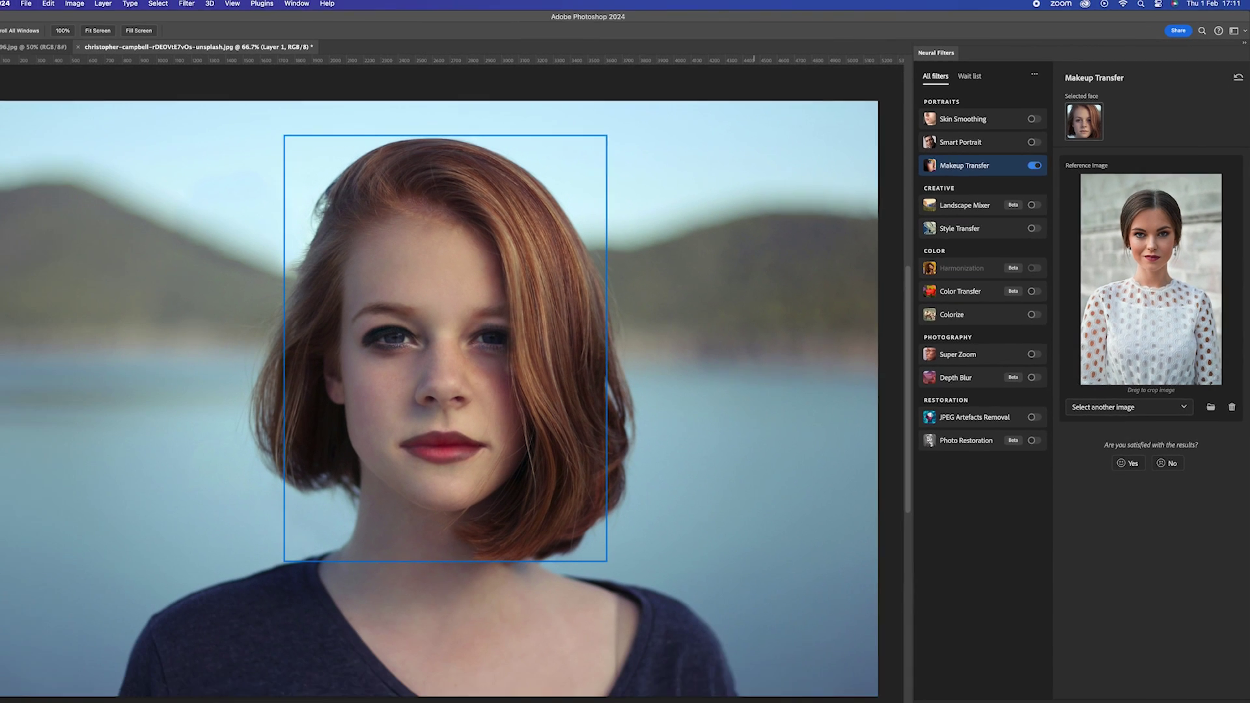
pyautogui.click(1216, 687)
# Add black layer masks that hide the makeup on the Eyes and Lips layers
pyautogui.click(1118, 363)
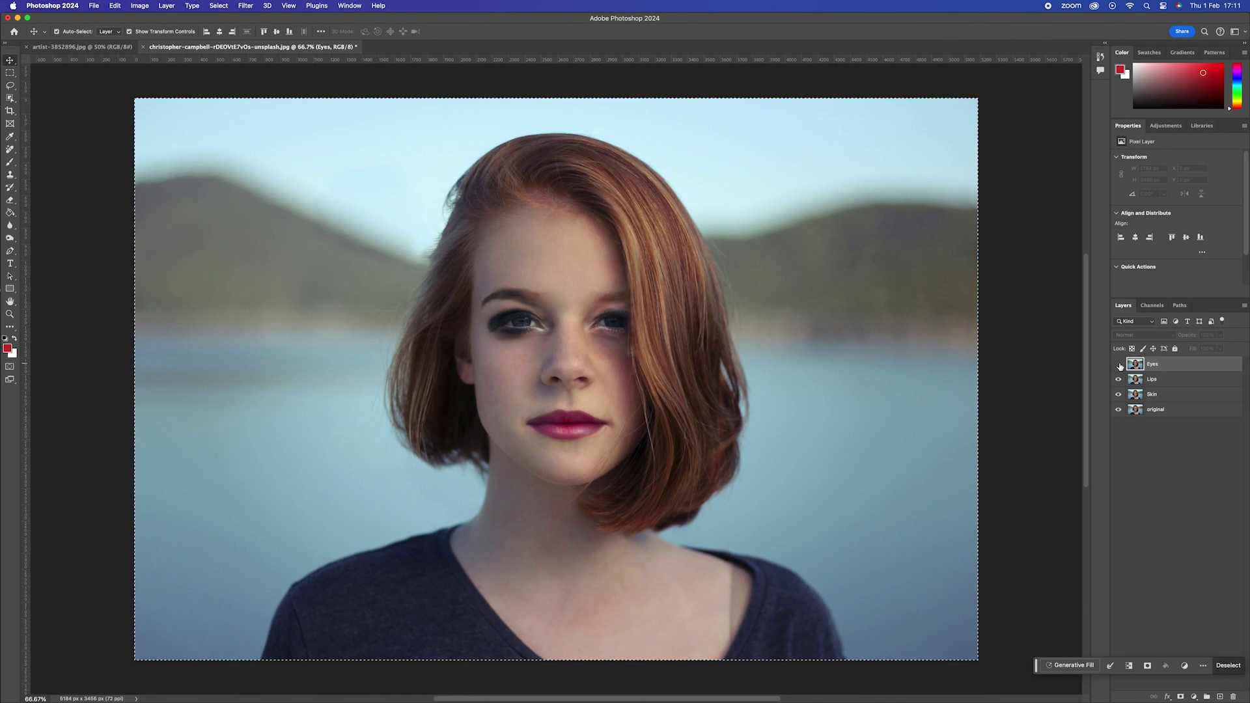
pyautogui.click(1118, 364)
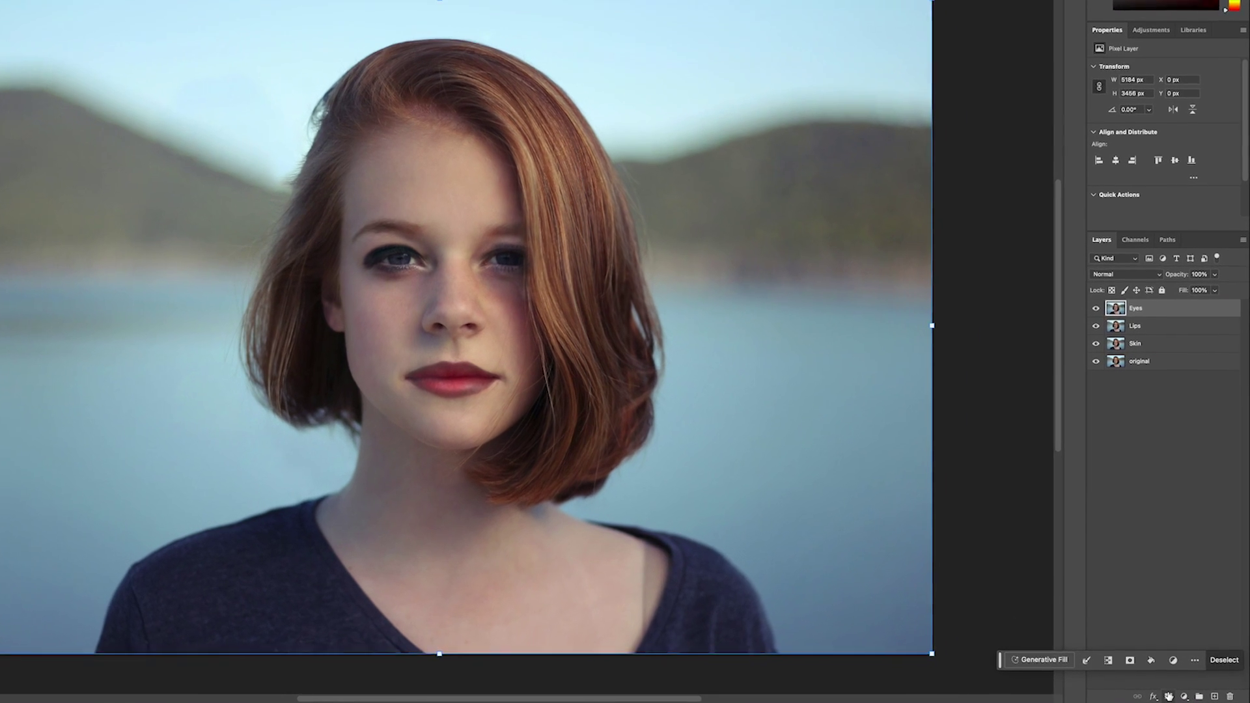
pyautogui.keyDown('alt'); pyautogui.click(1180, 697); pyautogui.keyUp('alt')
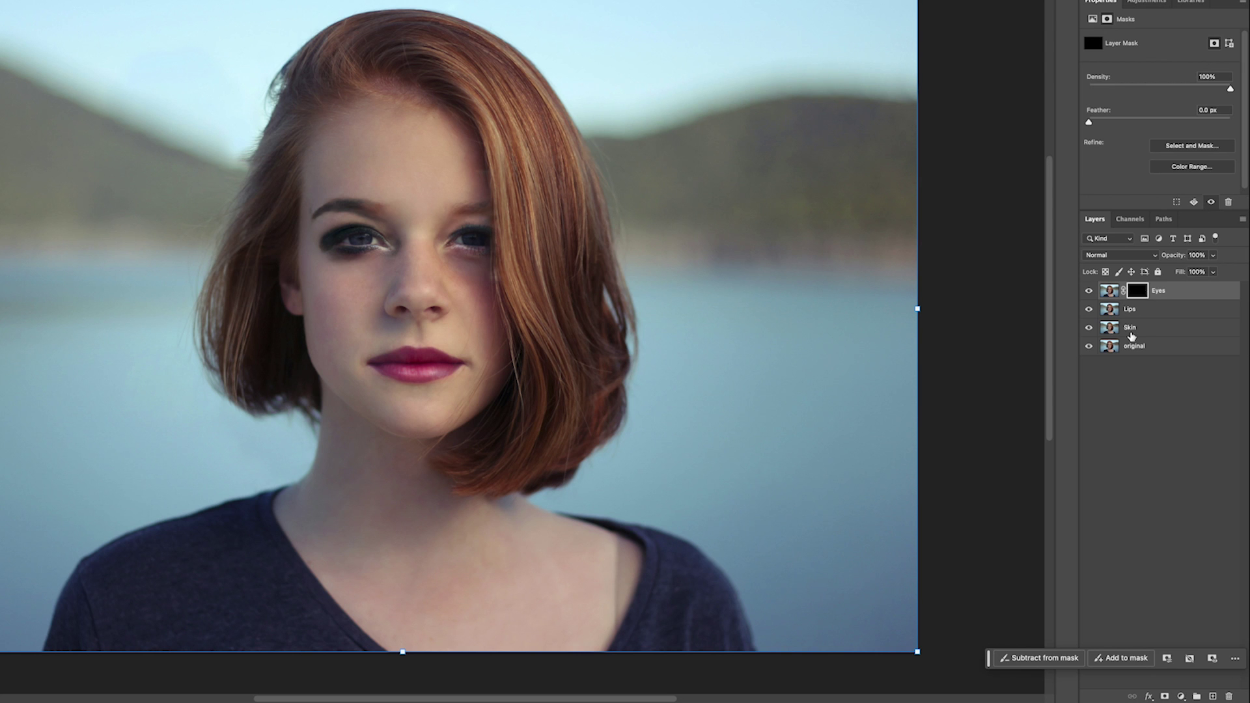
pyautogui.click(1145, 313)
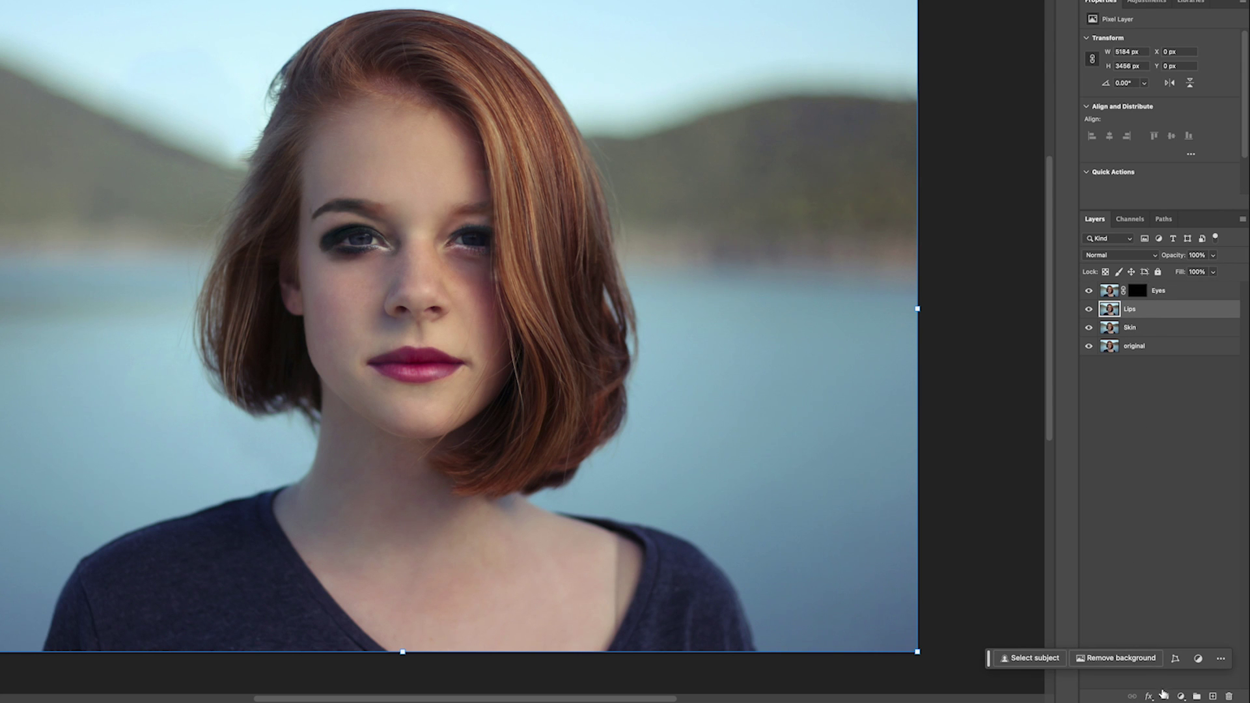
pyautogui.keyDown('alt'); pyautogui.click(1164, 697); pyautogui.keyUp('alt')
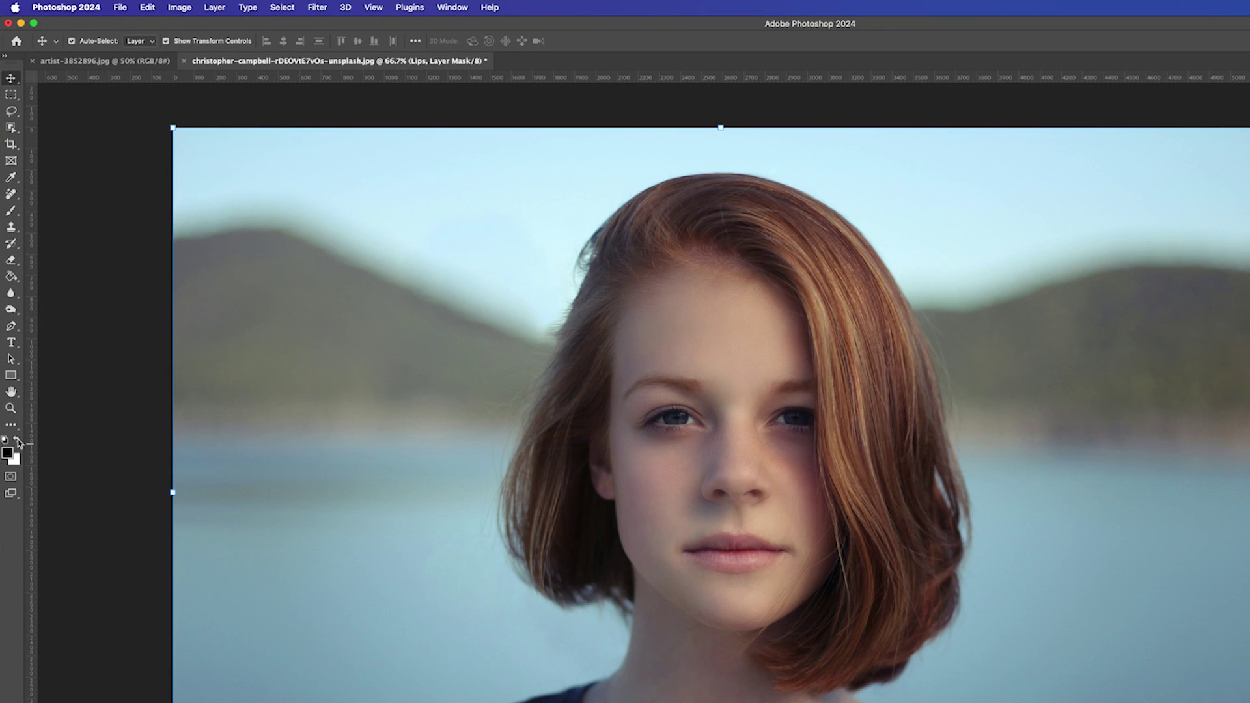
# Paint the lips back in on the Lips mask with a white brush at 100% opacity
pyautogui.click(16, 442)
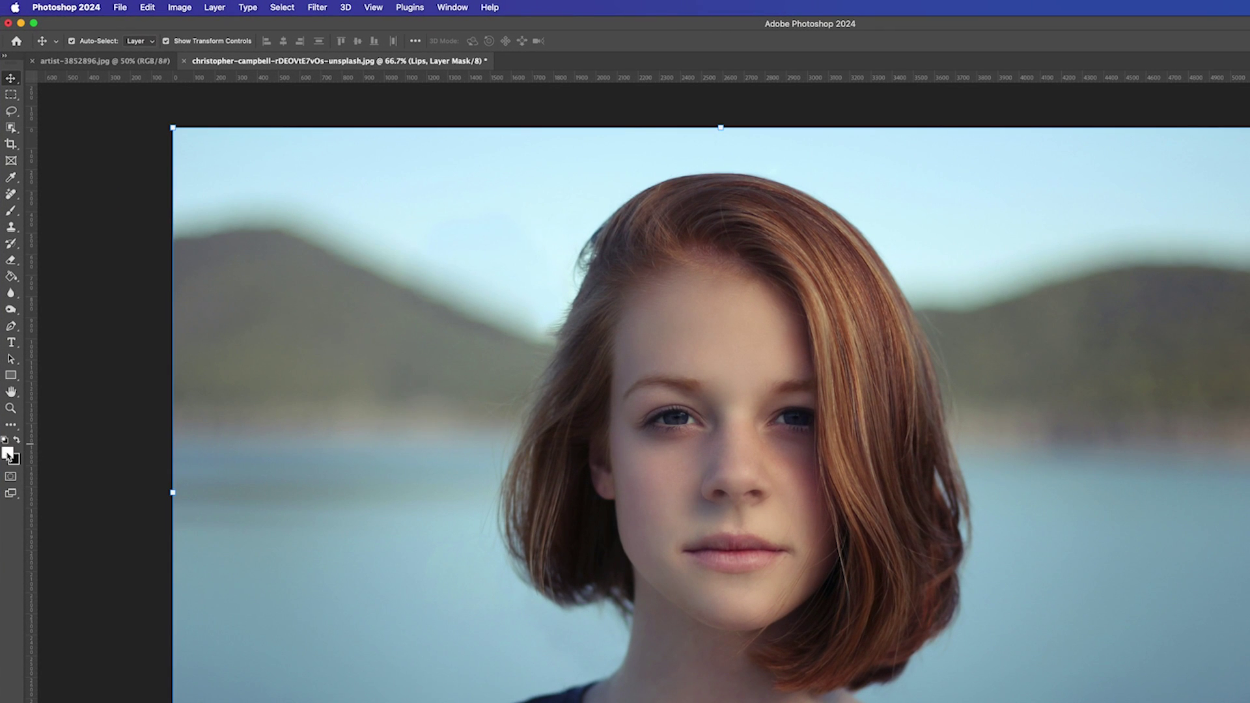
pyautogui.click(11, 211)
pyautogui.click(90, 41)
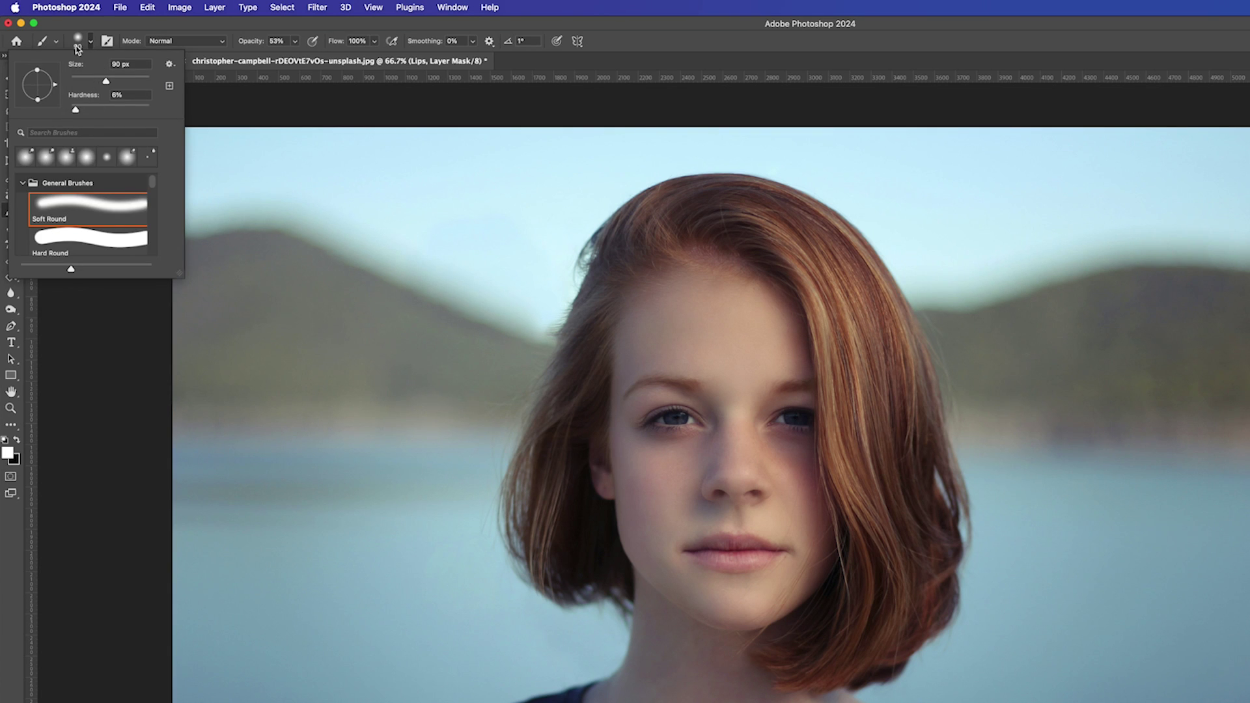
pyautogui.click(90, 41)
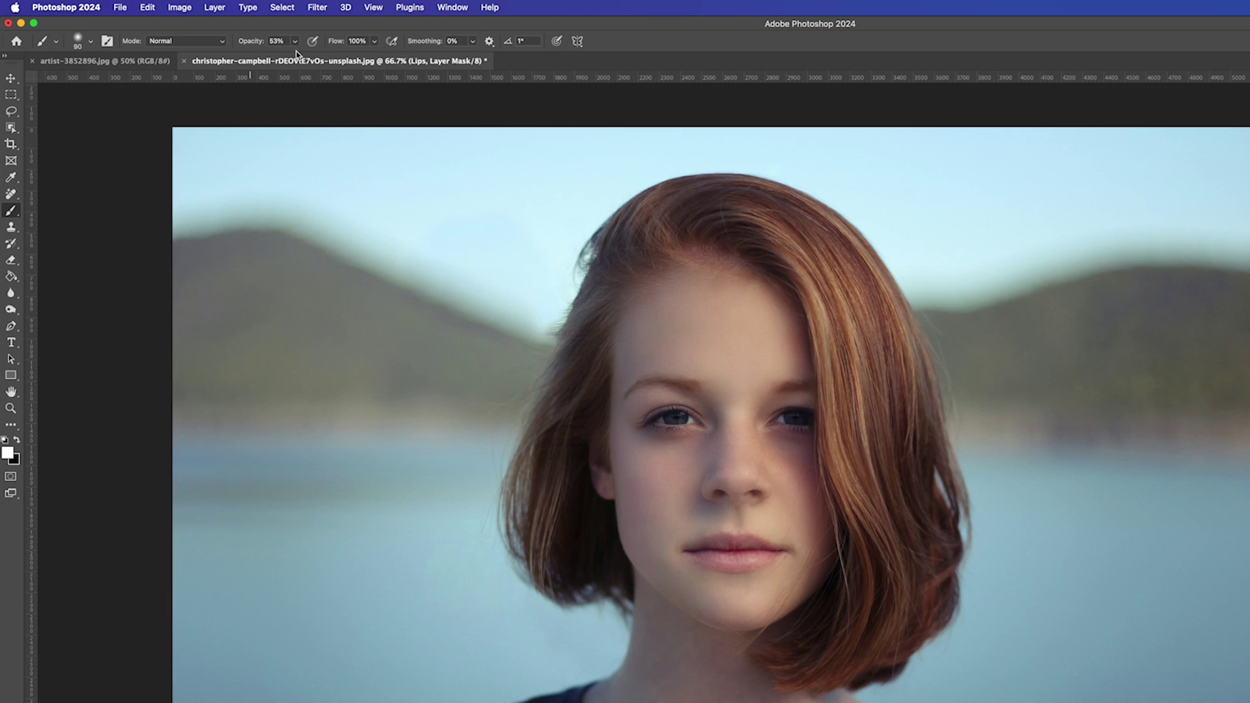
pyautogui.moveTo(283, 56); pyautogui.dragTo(325, 56)
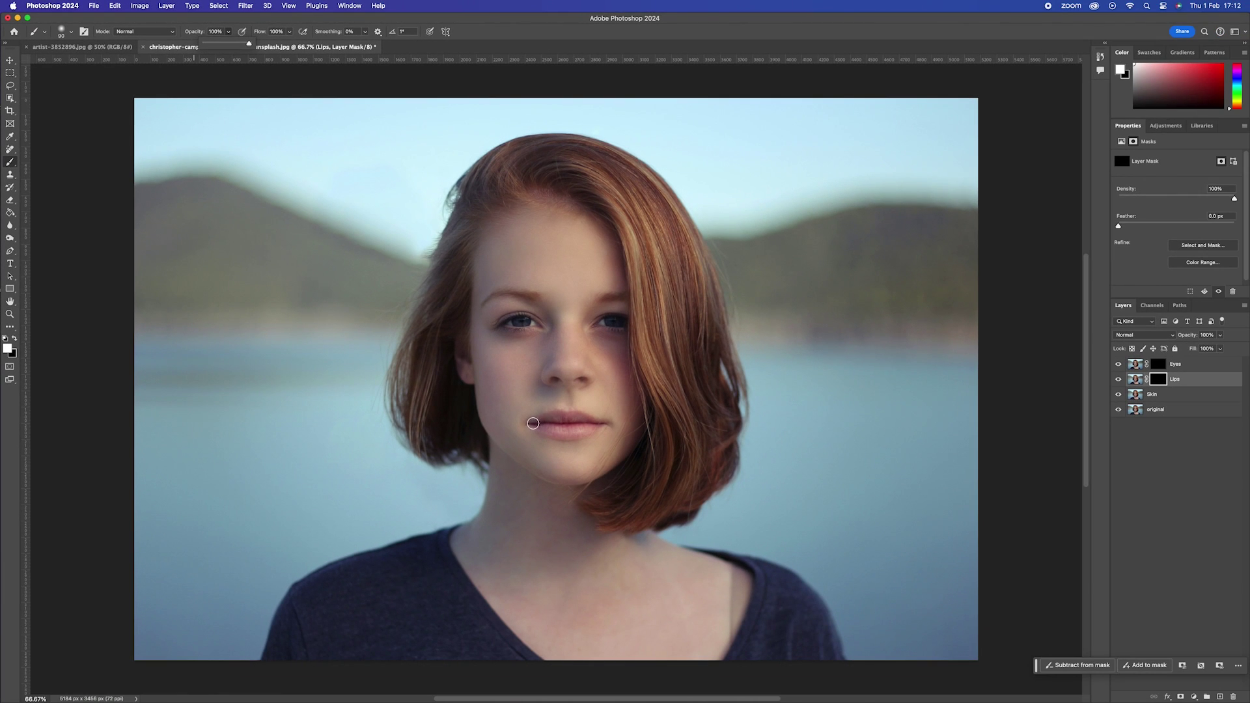
pyautogui.moveTo(533, 423)
pyautogui.mouseDown()
pyautogui.moveTo(597, 425)
pyautogui.moveTo(537, 425)
pyautogui.moveTo(602, 431)
pyautogui.mouseUp()
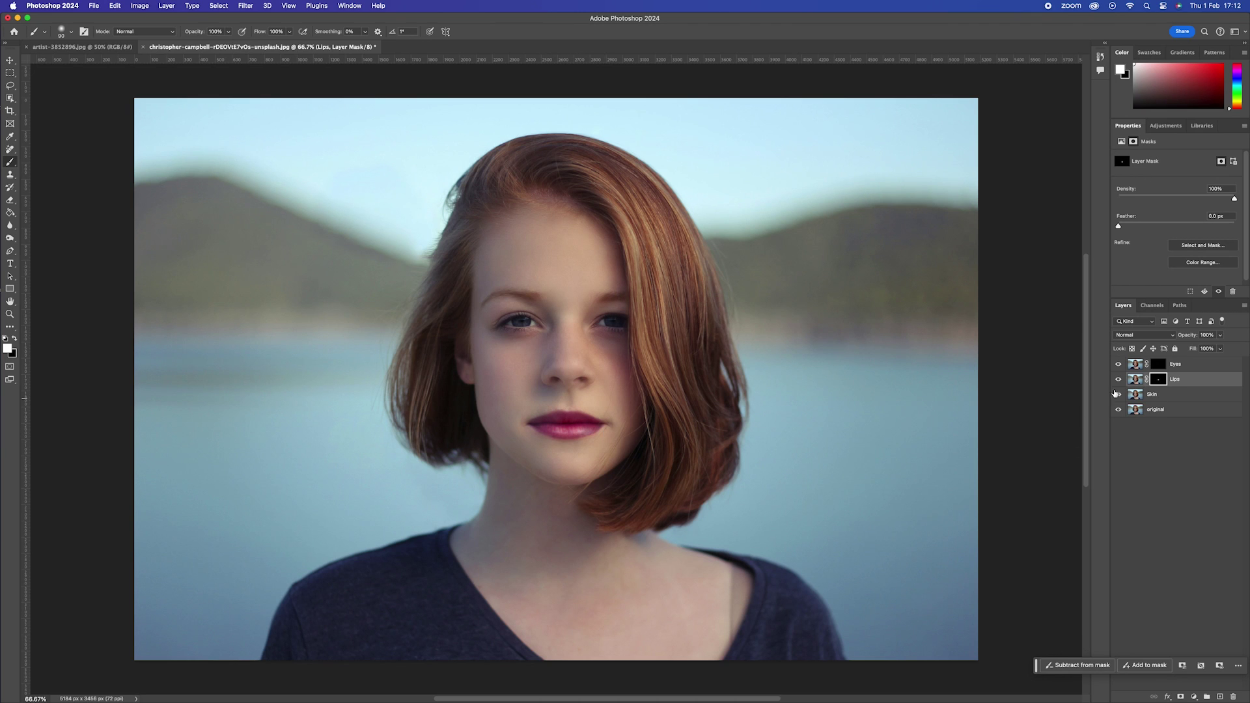
pyautogui.click(1158, 364)
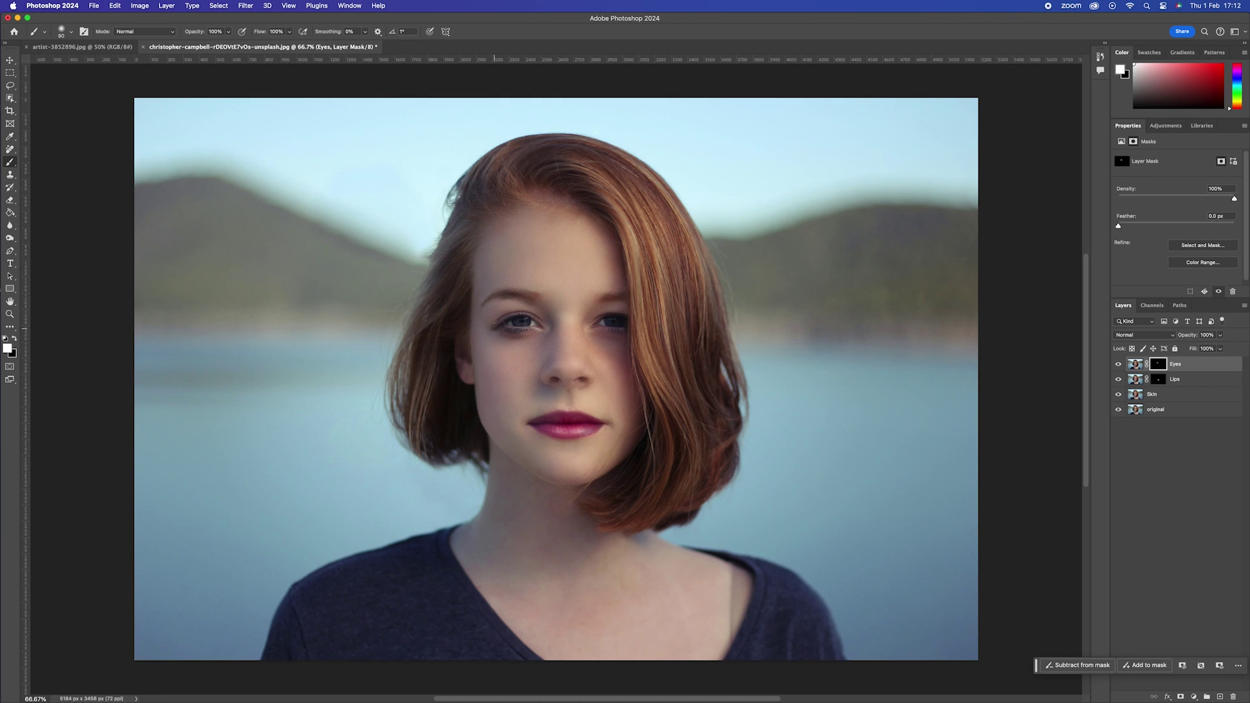
# Paint the eye makeup back in on the Eyes mask, then soften it with black at 54% opacity
pyautogui.moveTo(495, 329)
pyautogui.mouseDown()
pyautogui.moveTo(501, 316)
pyautogui.moveTo(625, 320)
pyautogui.moveTo(604, 317)
pyautogui.moveTo(626, 292)
pyautogui.moveTo(597, 338)
pyautogui.mouseUp()
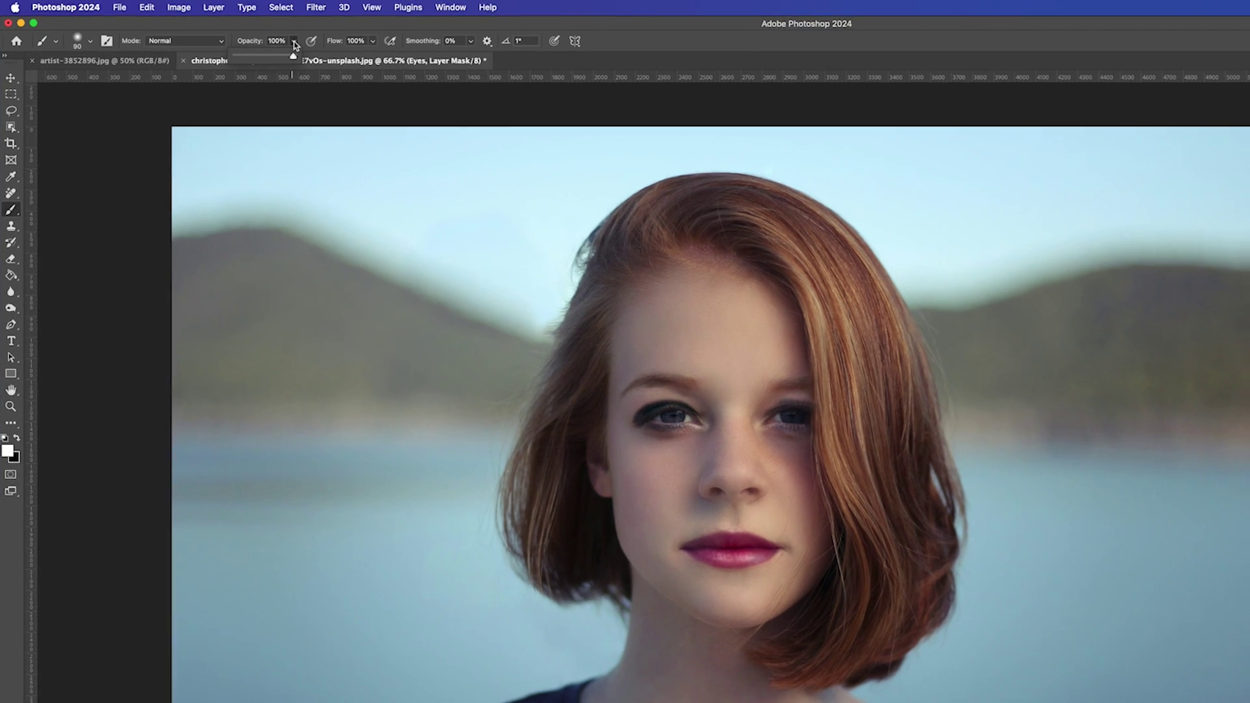
pyautogui.moveTo(228, 32); pyautogui.dragTo(268, 60)
pyautogui.click(17, 442)
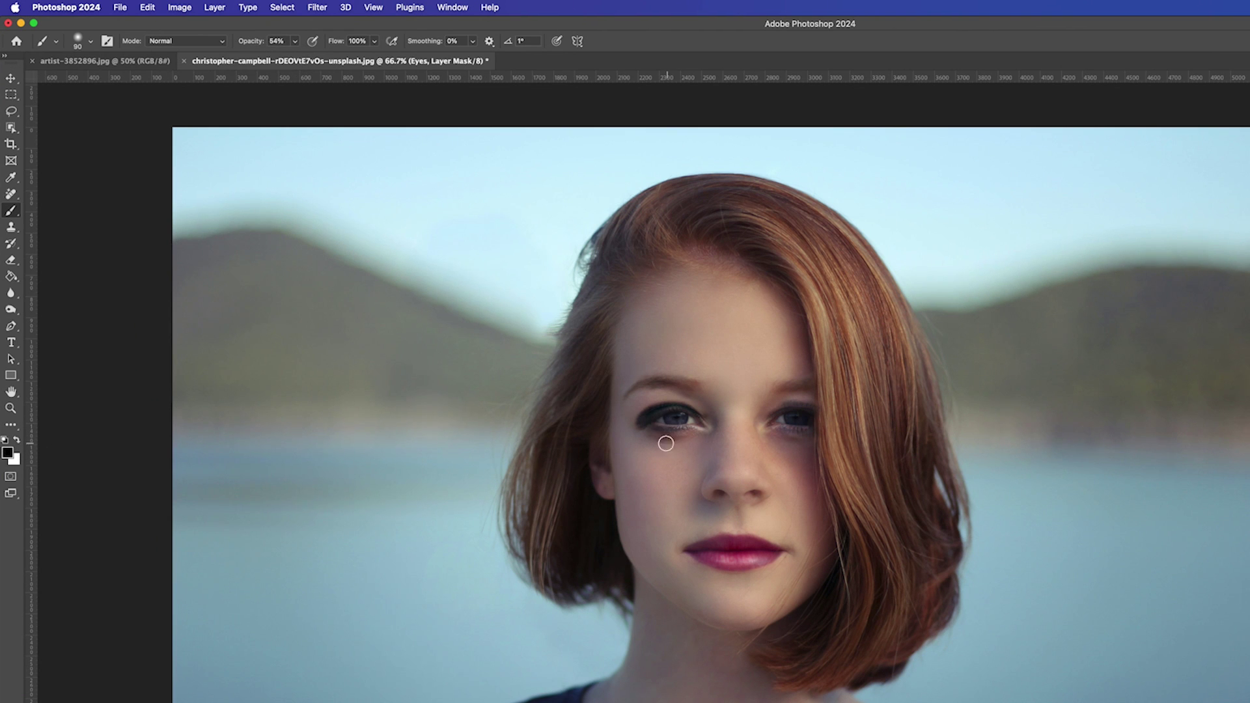
pyautogui.moveTo(695, 406); pyautogui.dragTo(655, 412)
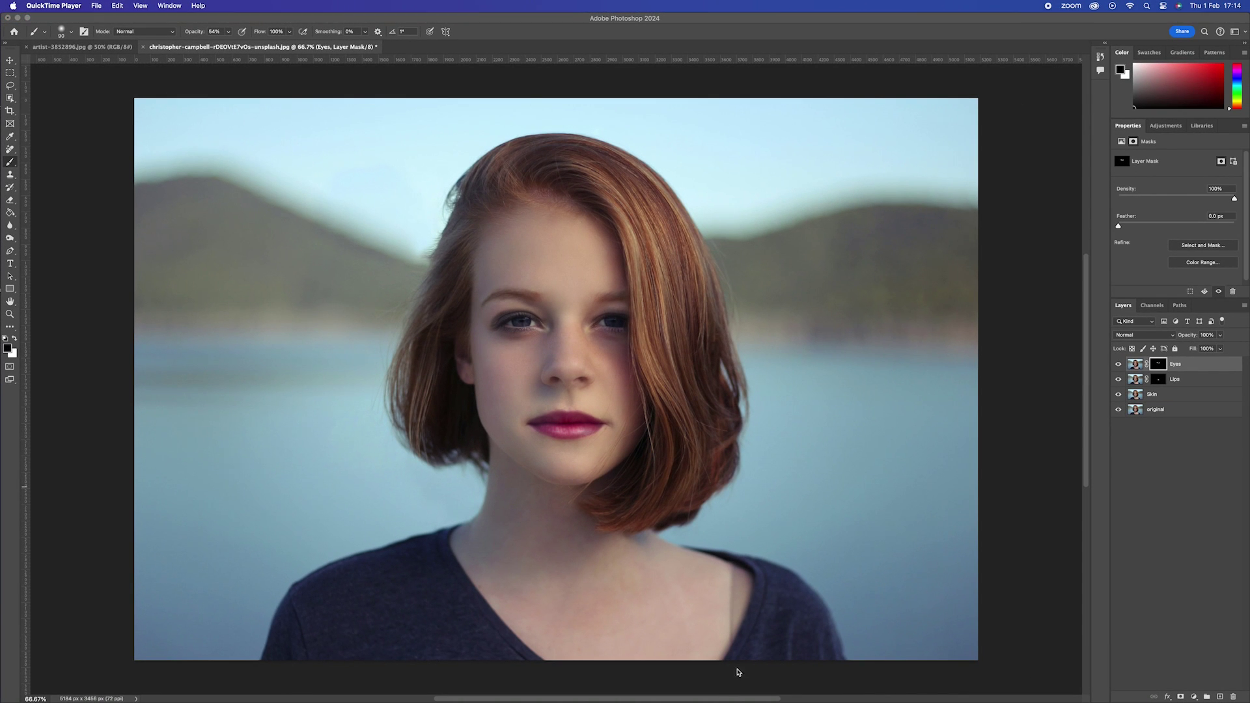
# Hide and reshow the Eyes, Lips and Skin layers to compare with the original
pyautogui.click(1118, 367)
pyautogui.moveTo(1118, 365); pyautogui.dragTo(1118, 397)
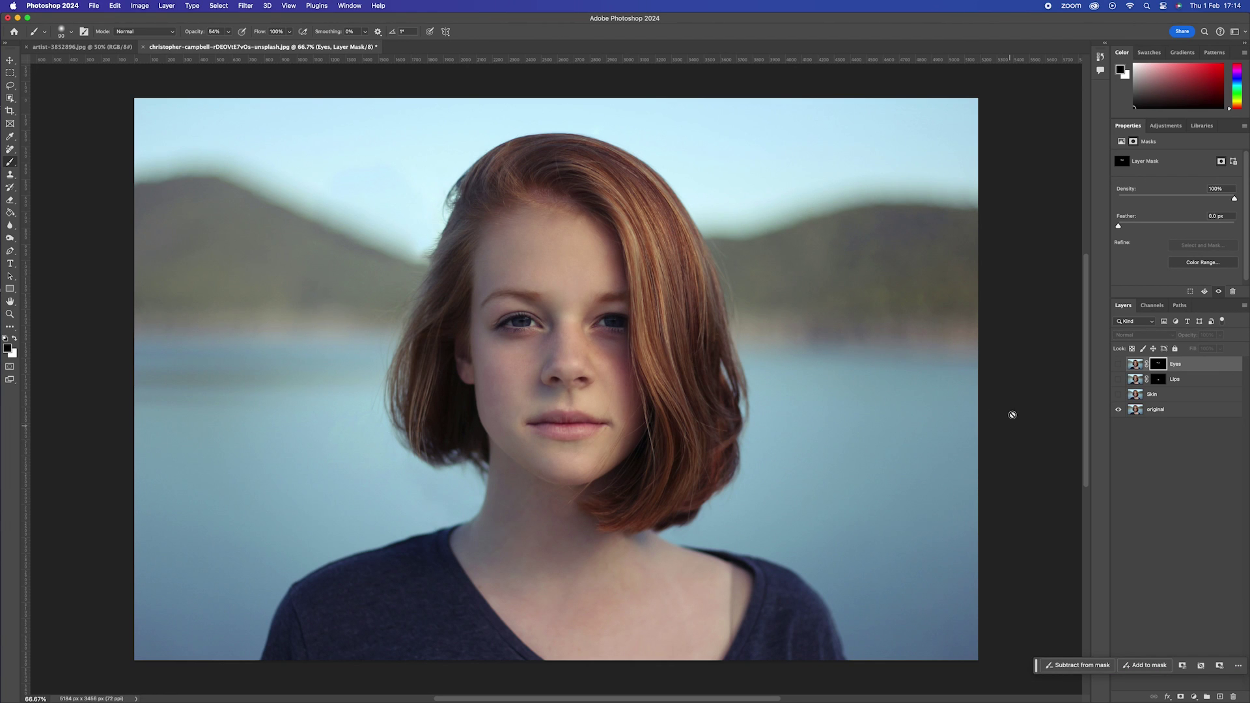
pyautogui.moveTo(1118, 364); pyautogui.dragTo(1118, 394)
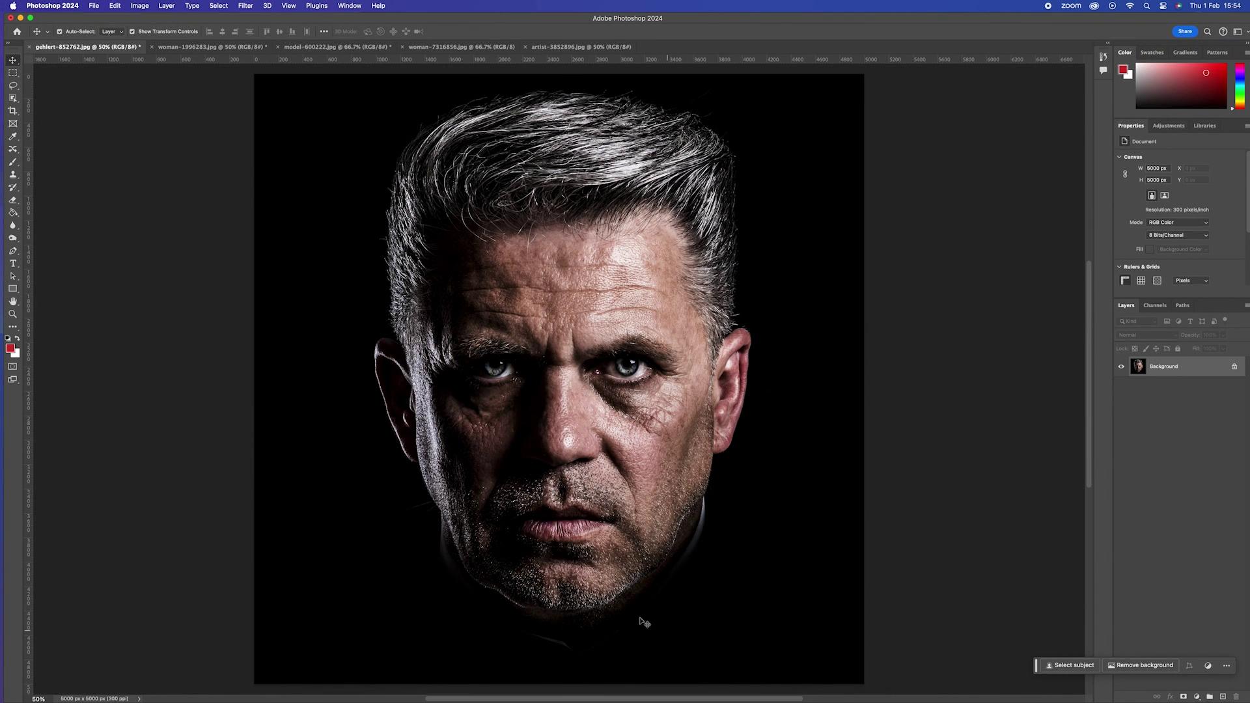
# Switch on the Smart Portrait neural filter for the man's portrait
pyautogui.click(245, 7)
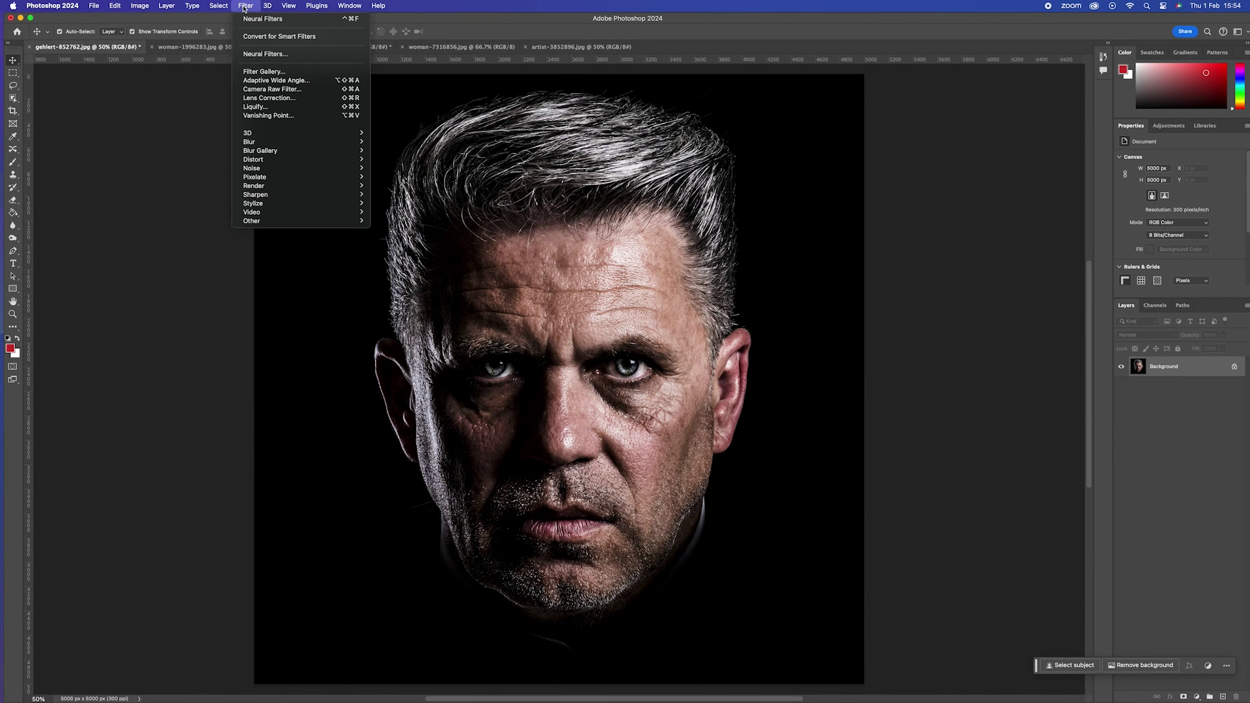
pyautogui.click(260, 54)
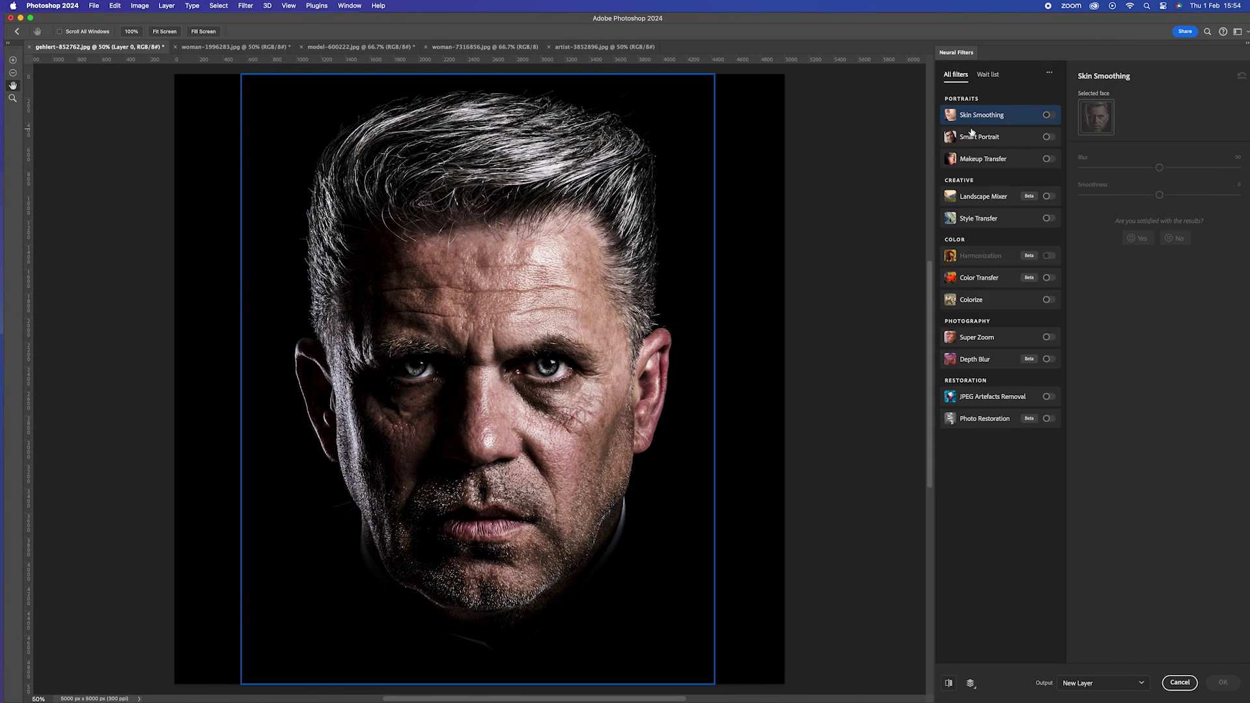
pyautogui.moveTo(1020, 141)
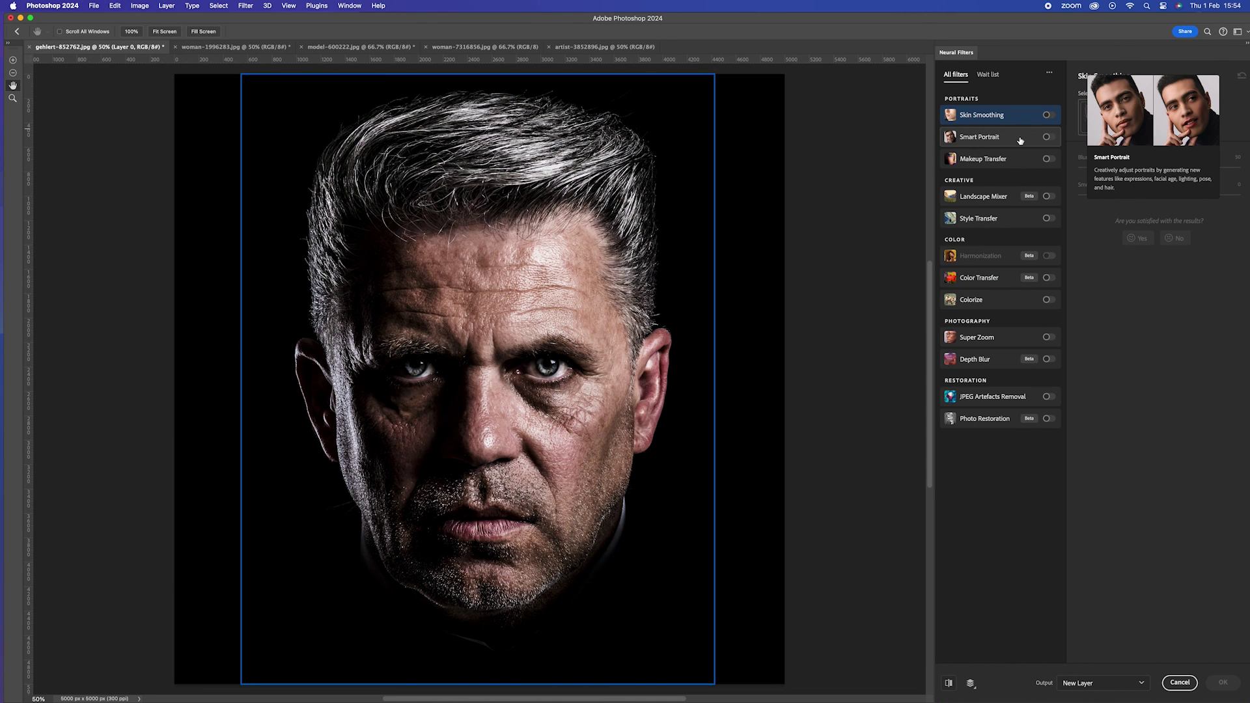
pyautogui.click(1048, 137)
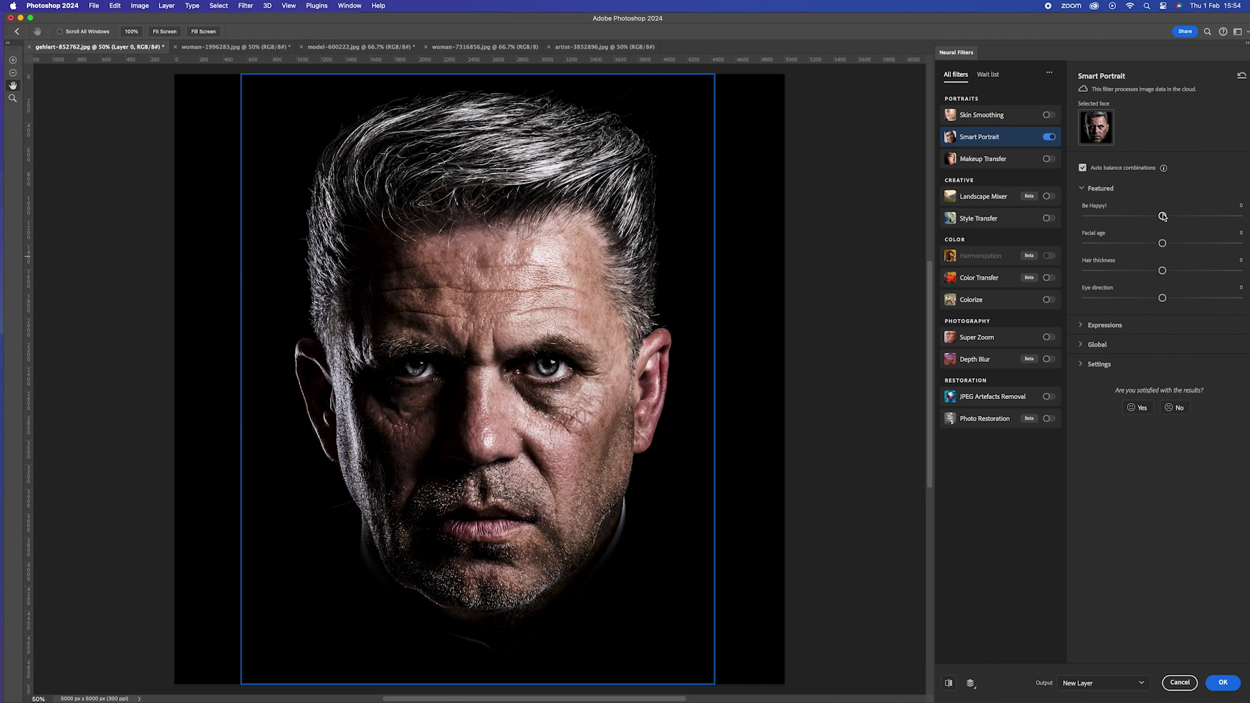
# Try Be Happy at +50 and expand the Global and Expressions sections
pyautogui.moveTo(1163, 216); pyautogui.dragTo(1225, 215)
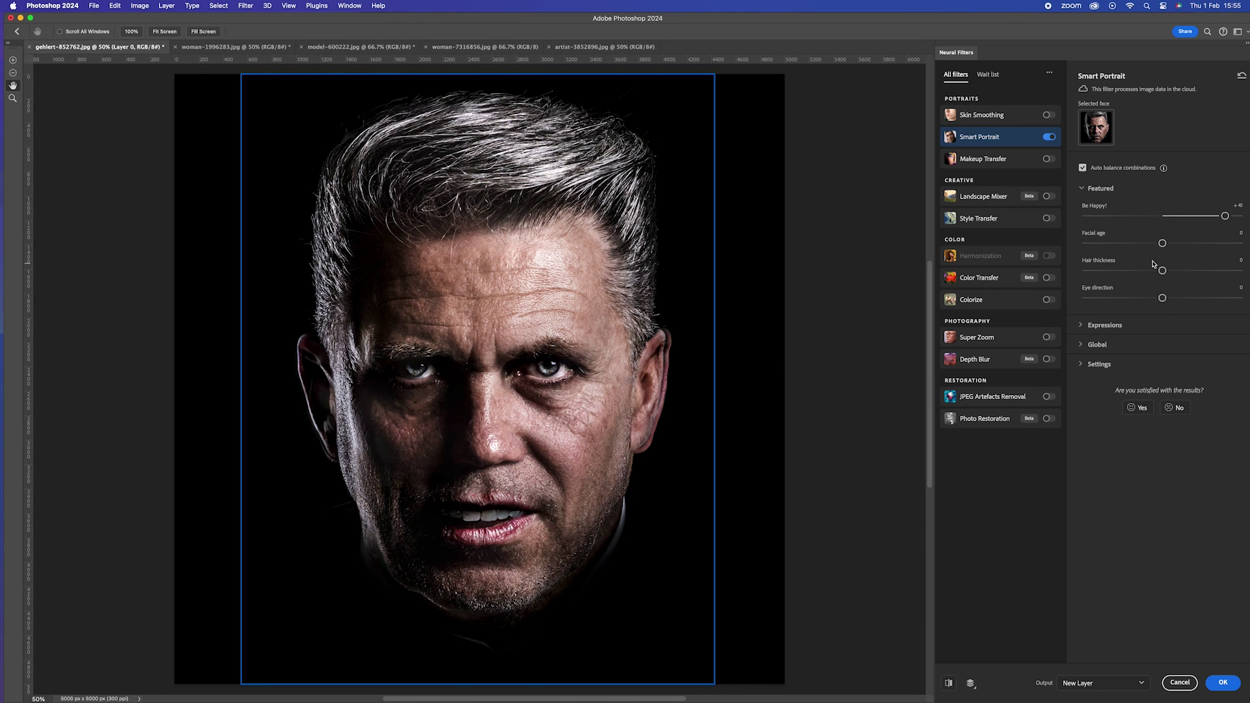
pyautogui.moveTo(1224, 214); pyautogui.dragTo(1238, 215)
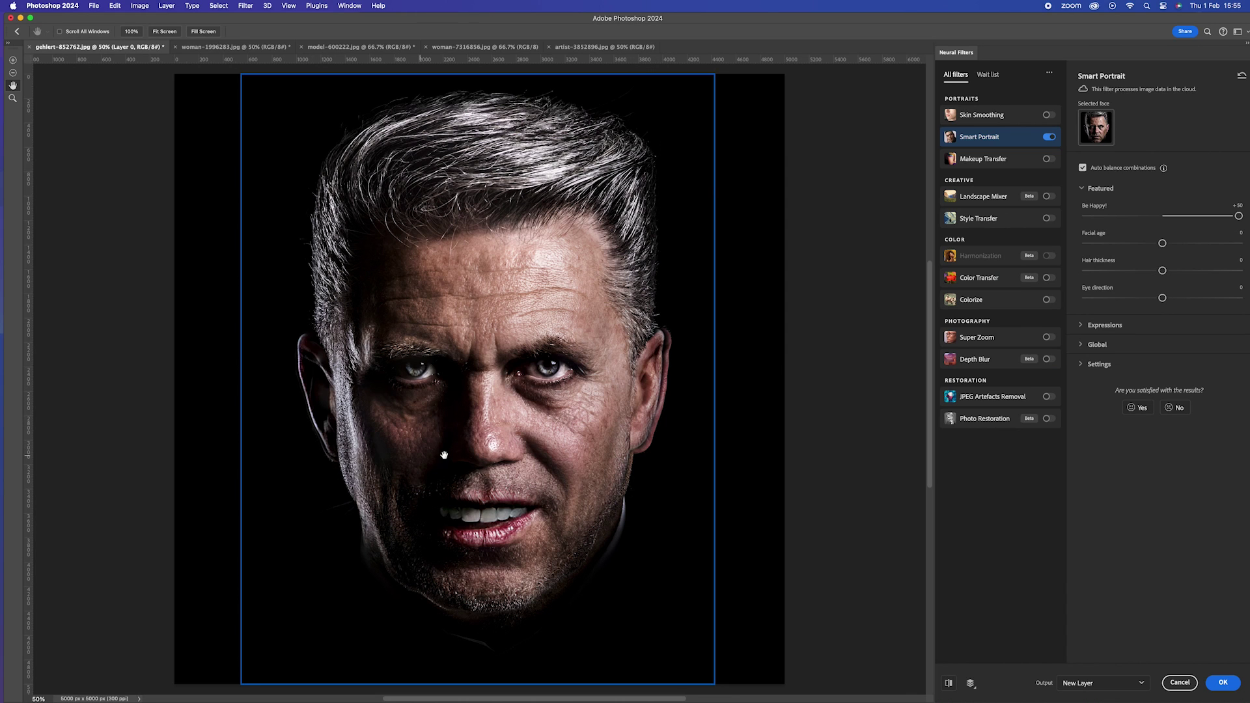
pyautogui.click(1080, 344)
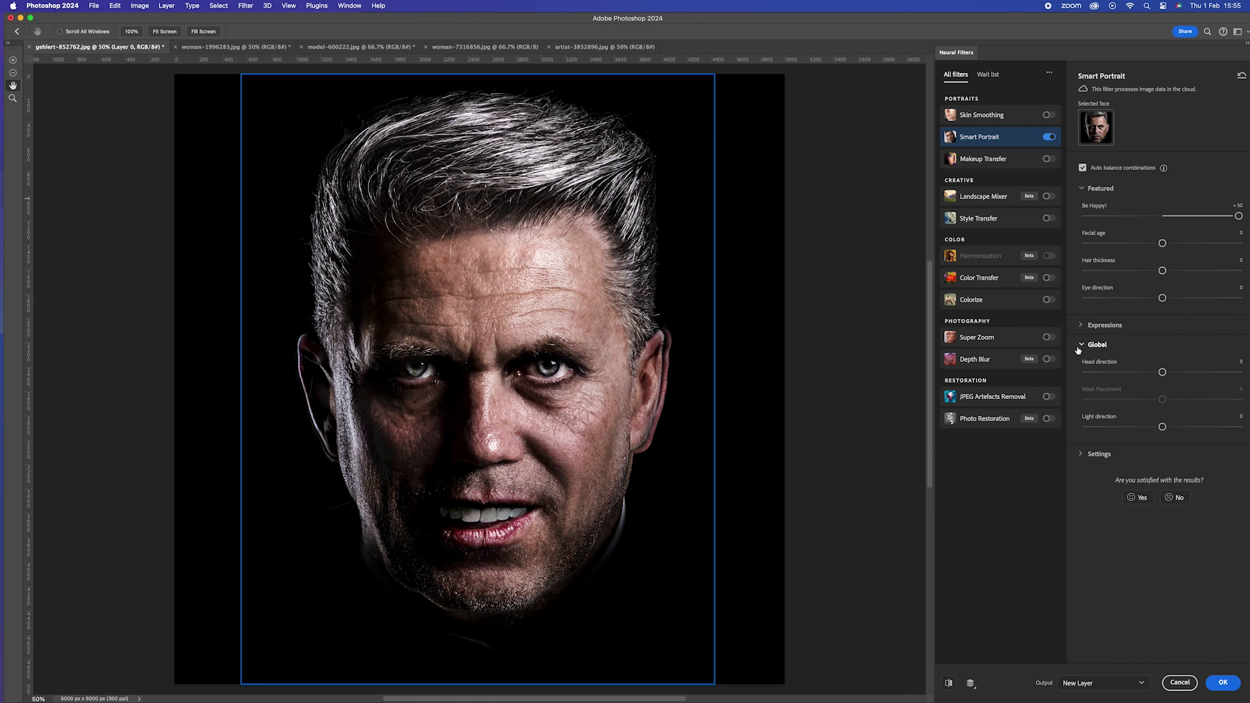
pyautogui.click(1081, 325)
# Raise Mask Feathering to 12 and reset Be Happy back to 0
pyautogui.click(1081, 516)
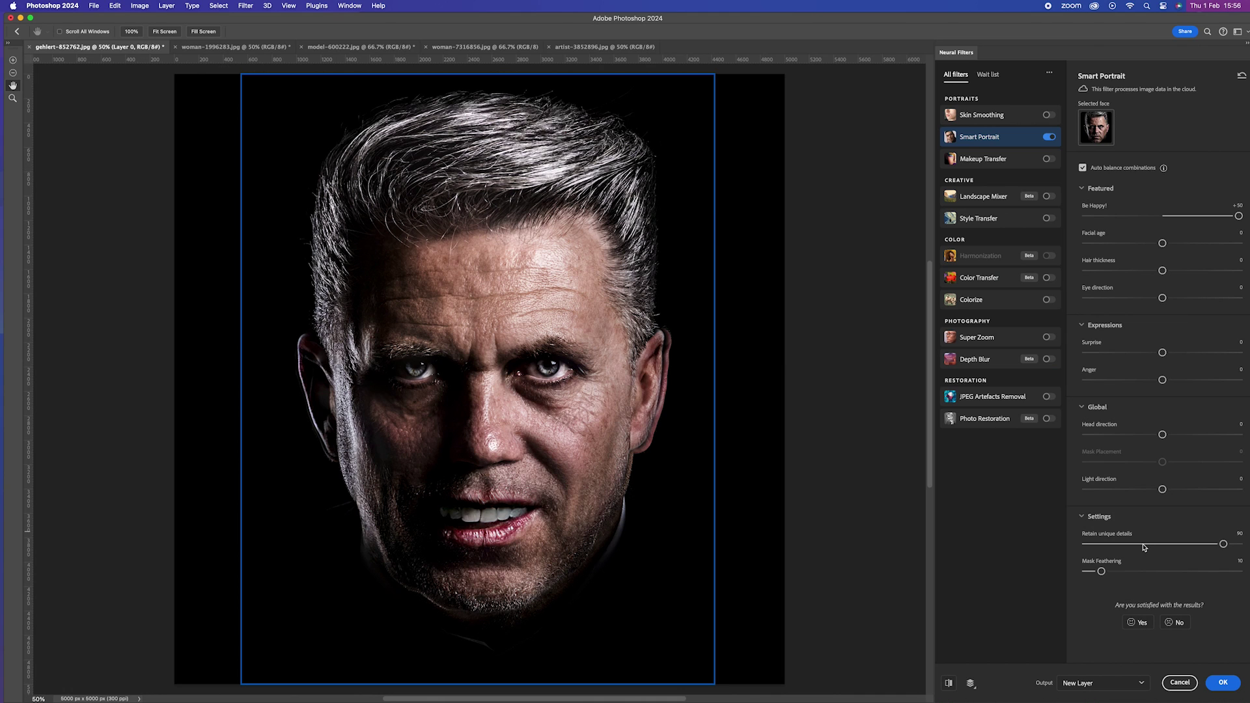
pyautogui.moveTo(1110, 571); pyautogui.dragTo(1164, 571)
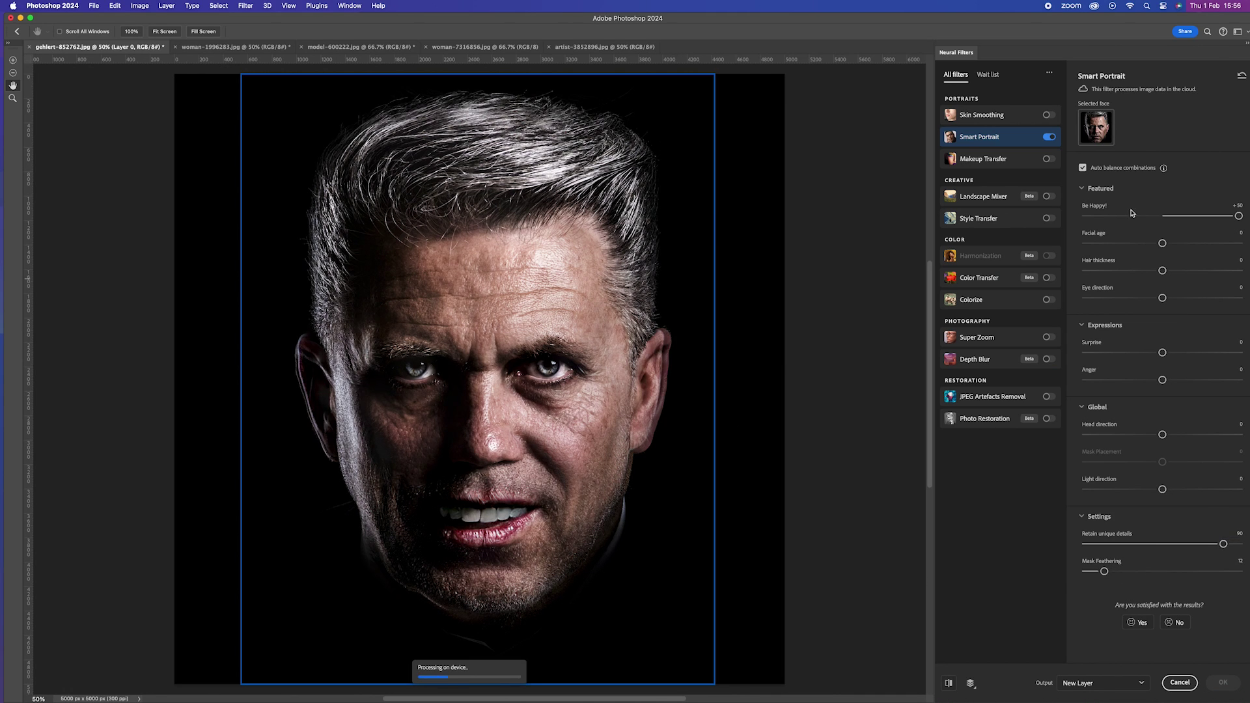
pyautogui.moveTo(1231, 220); pyautogui.dragTo(1120, 218)
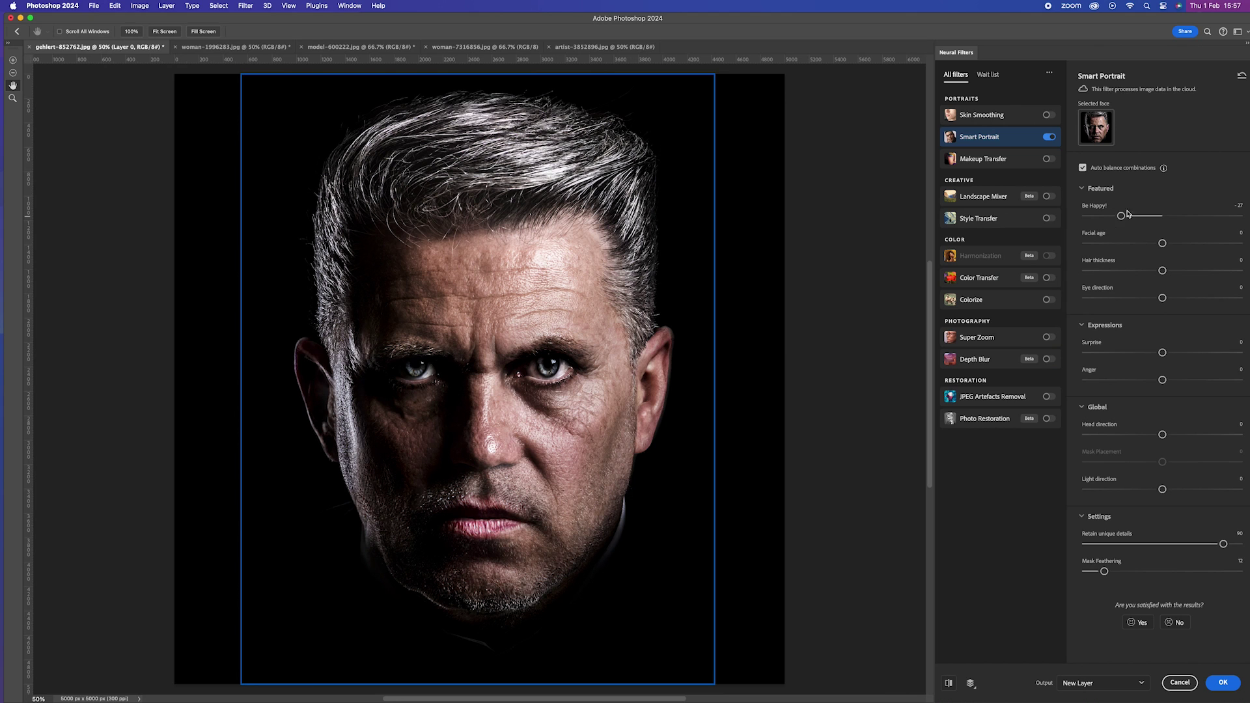
pyautogui.doubleClick(1122, 215)
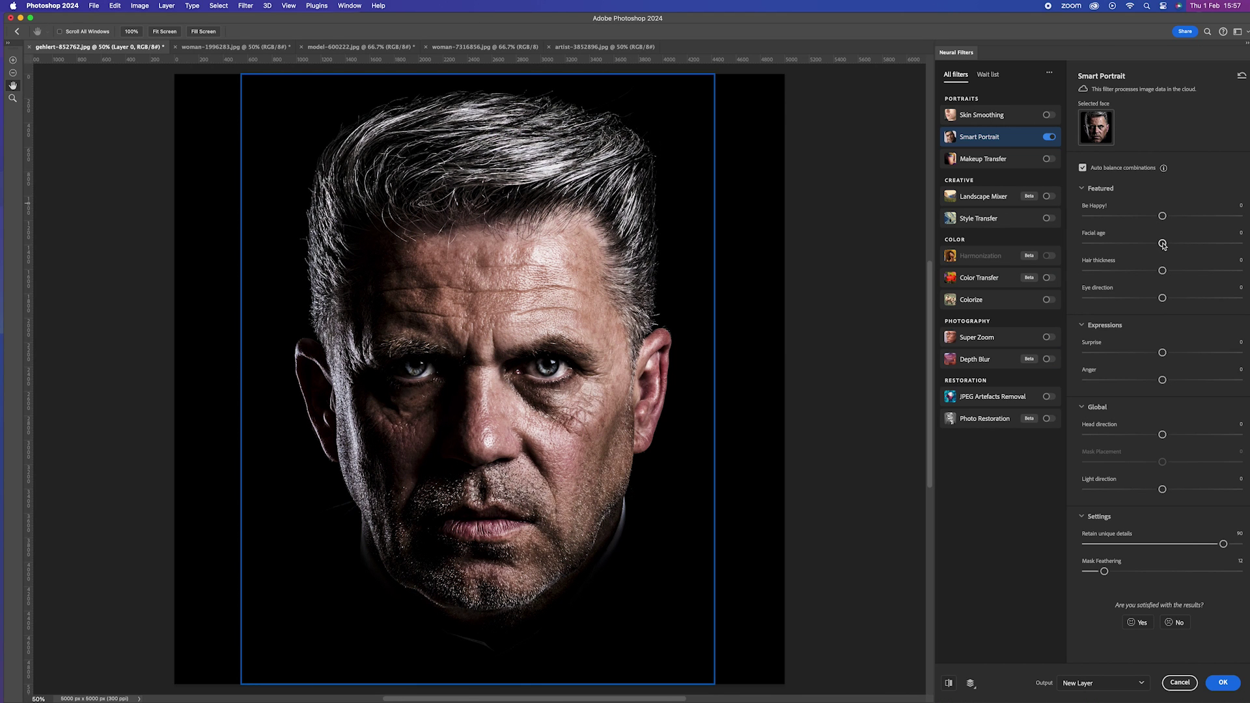
pyautogui.moveTo(1163, 244); pyautogui.dragTo(1121, 243)
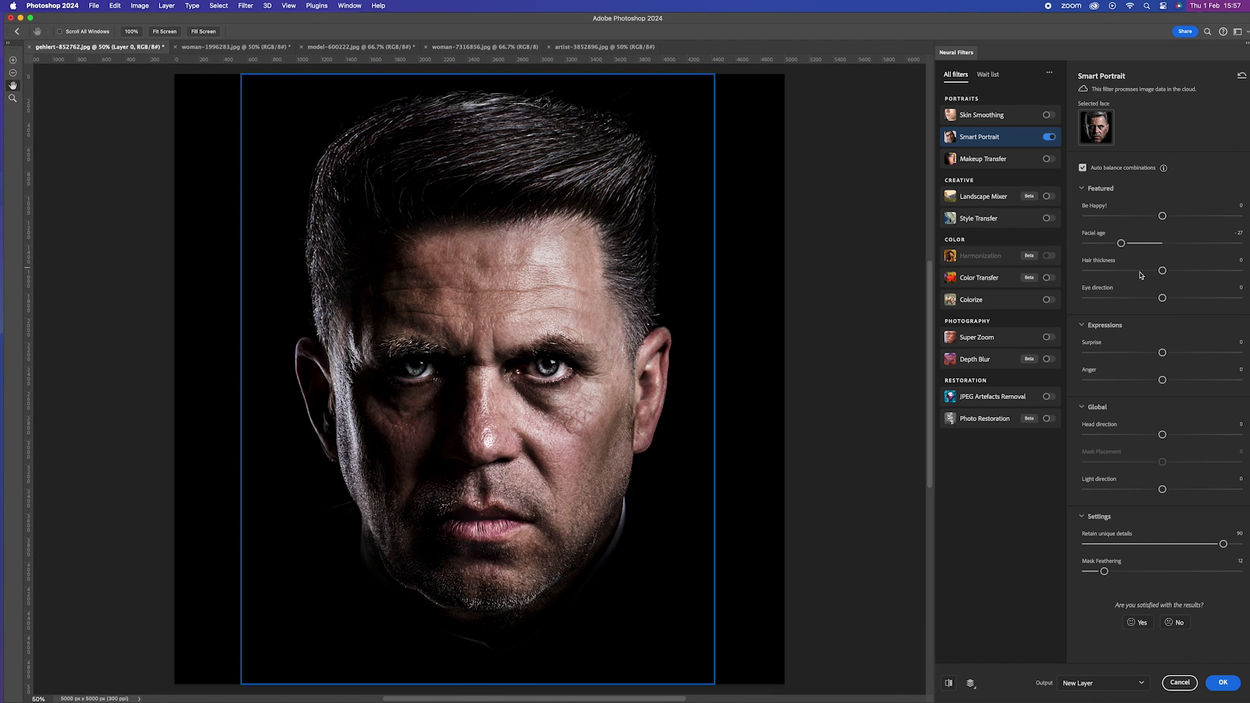
pyautogui.moveTo(1123, 244); pyautogui.dragTo(1238, 244)
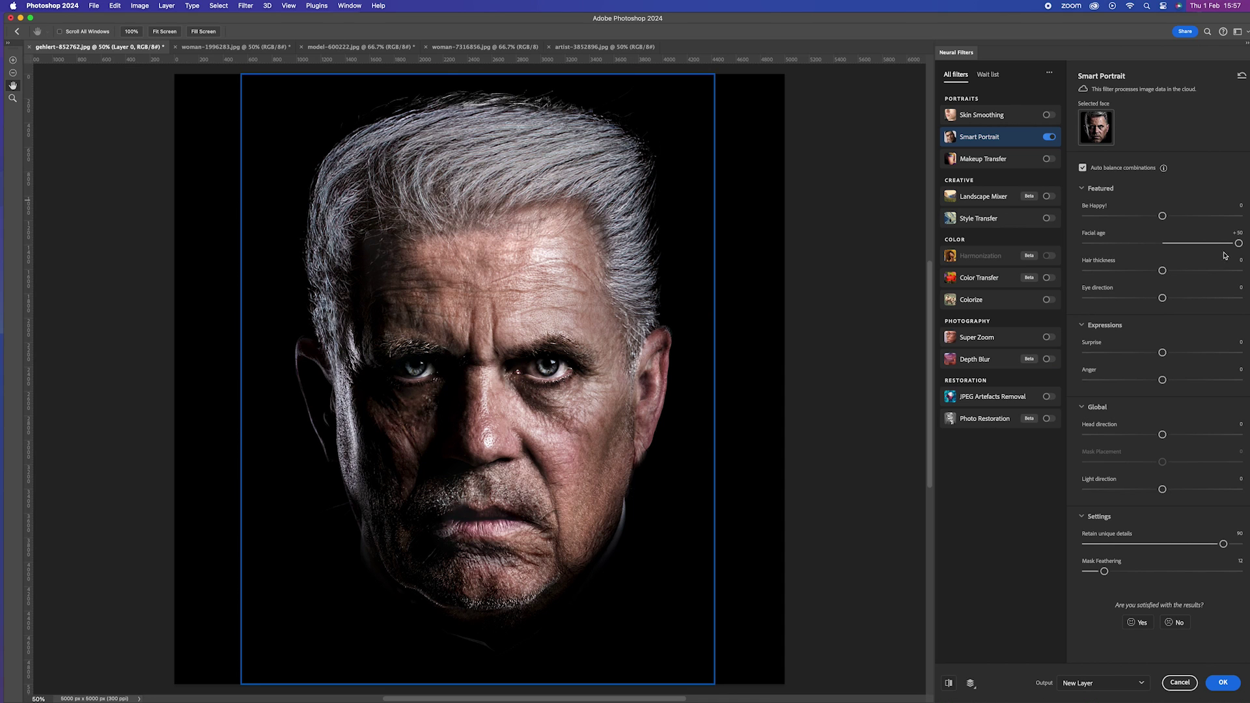
pyautogui.moveTo(1238, 244); pyautogui.dragTo(1218, 243)
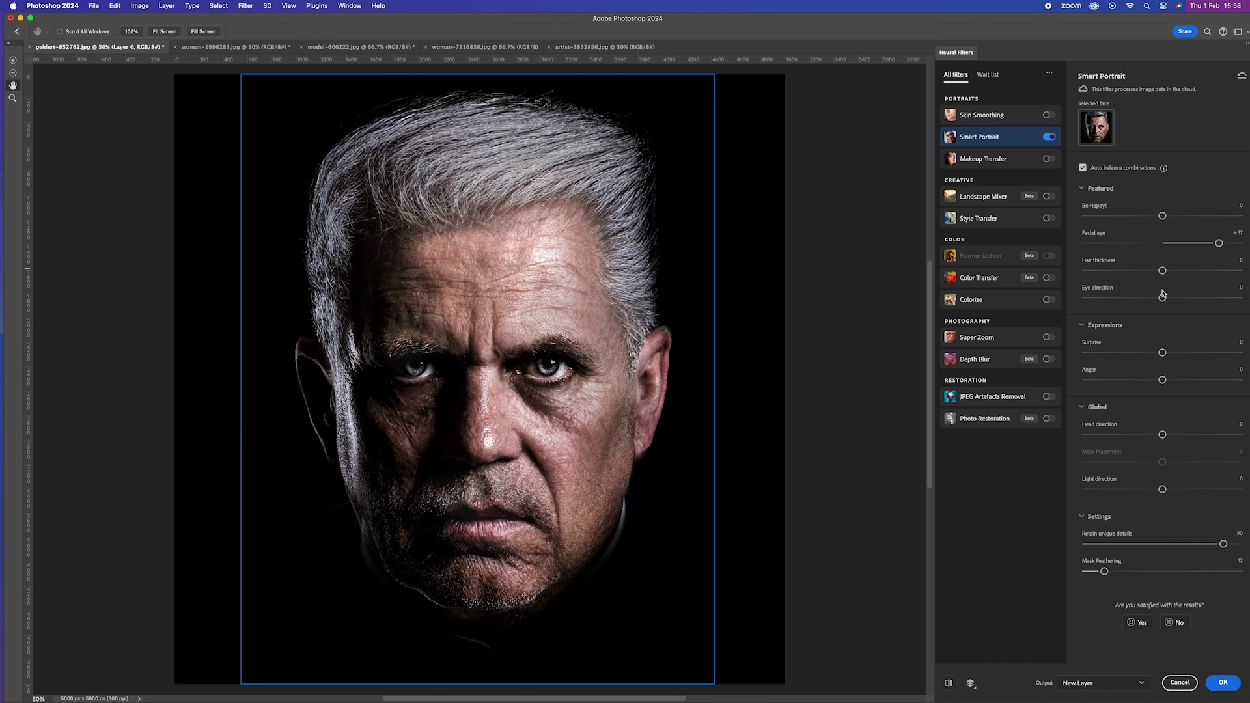
pyautogui.moveTo(1161, 270); pyautogui.dragTo(1162, 242)
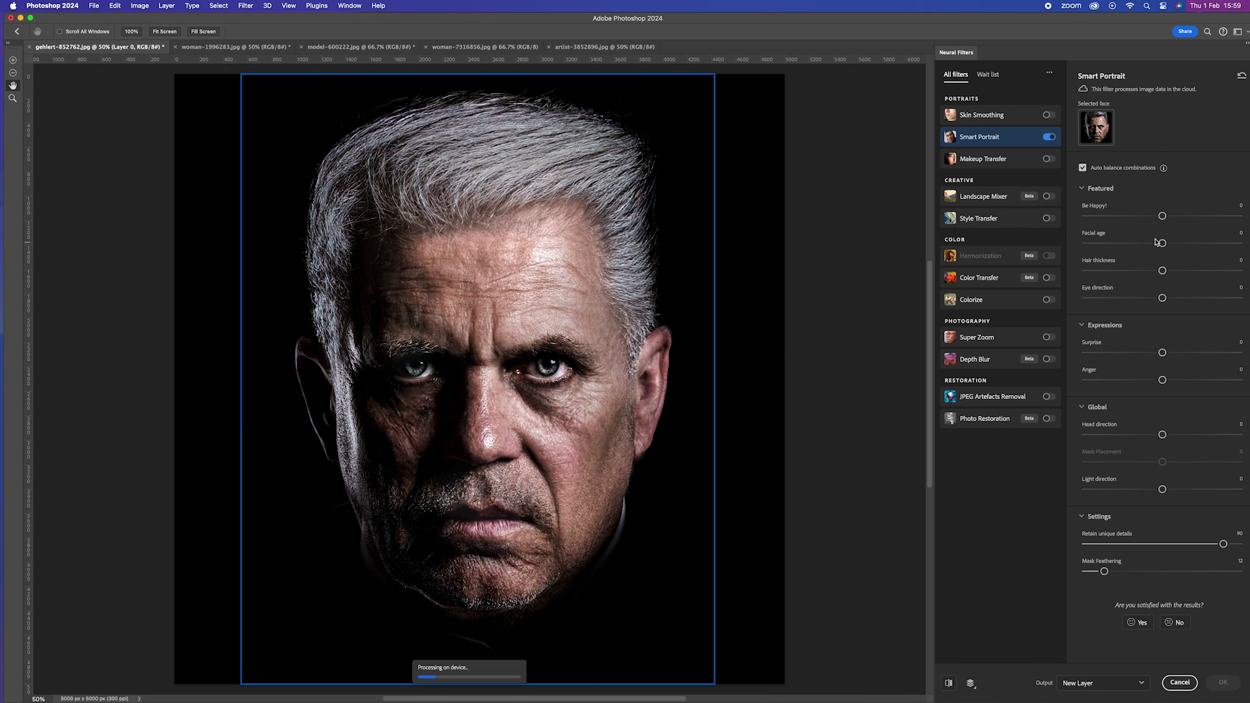
# Try and reset Eye direction and Anger, then set Head direction to +38
pyautogui.moveTo(1162, 298); pyautogui.dragTo(1226, 303)
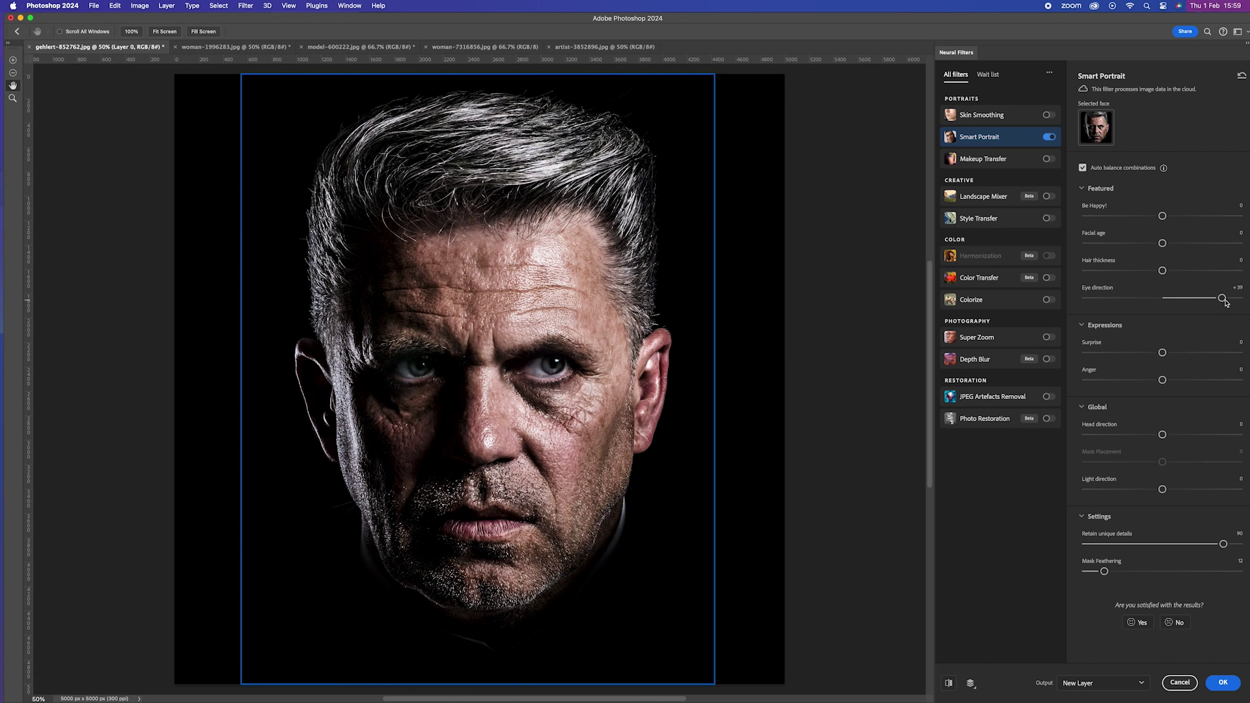
pyautogui.moveTo(1221, 298); pyautogui.dragTo(1161, 299)
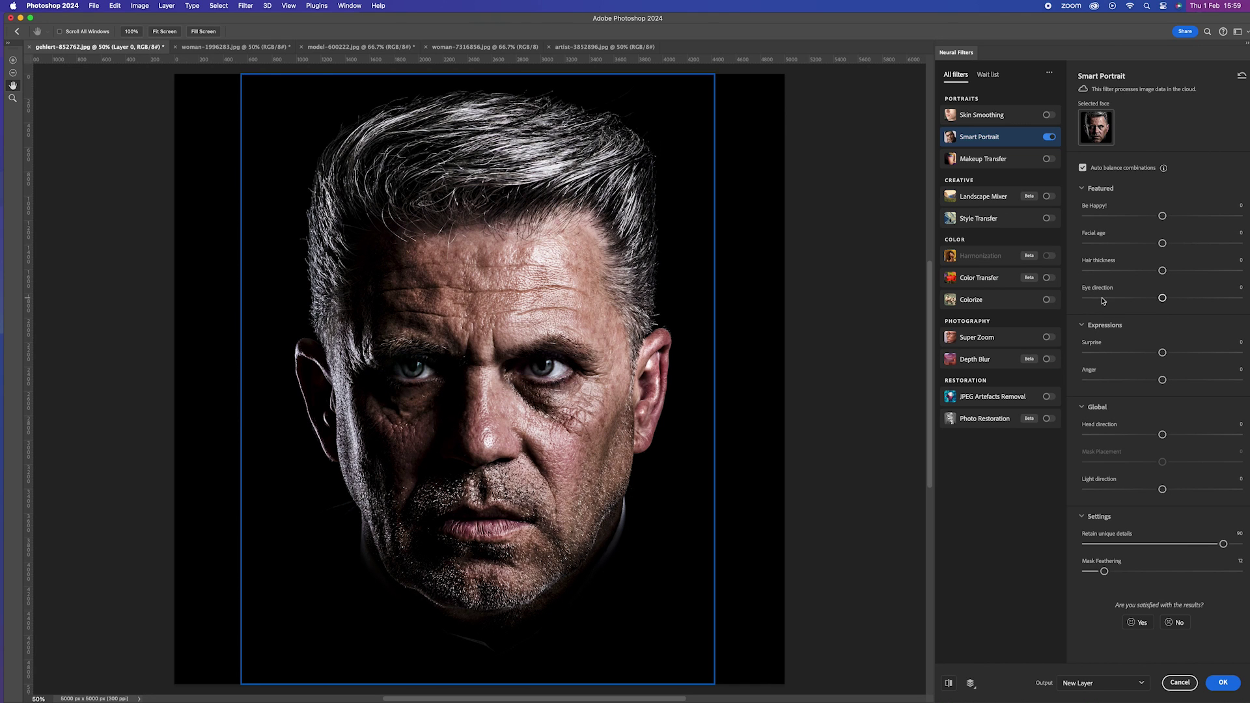
pyautogui.moveTo(1163, 382); pyautogui.dragTo(1225, 382)
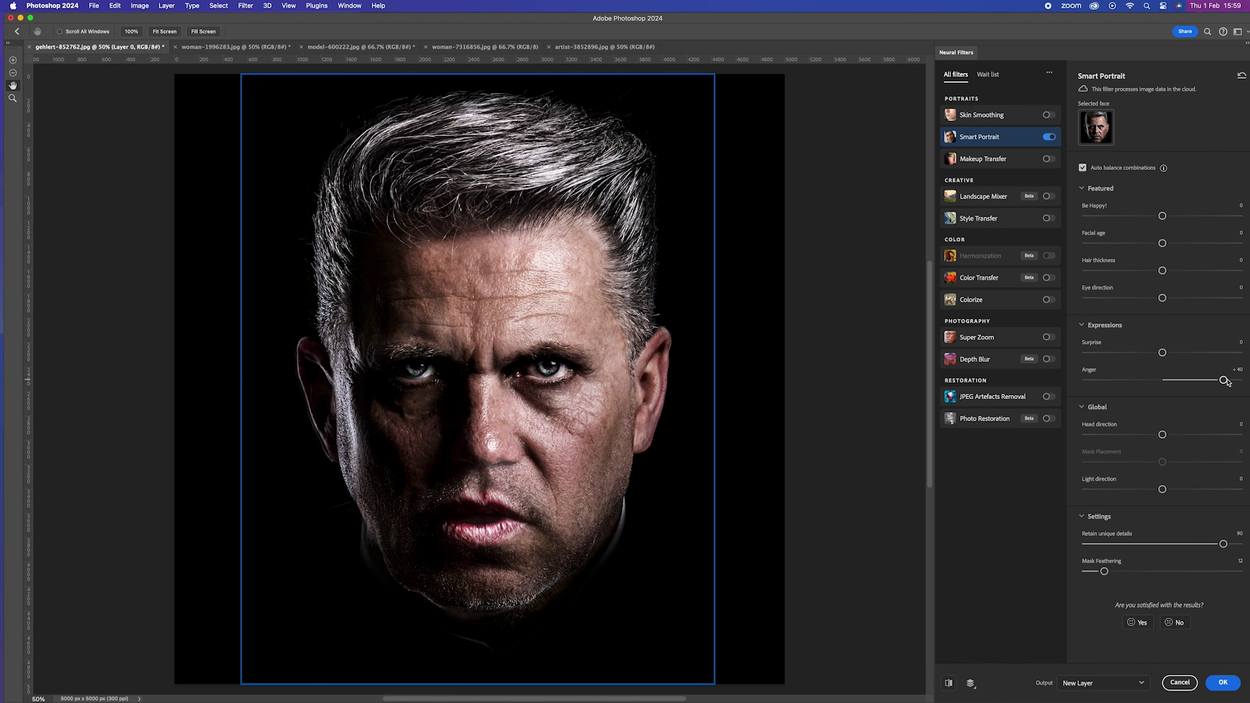
pyautogui.moveTo(1225, 382); pyautogui.dragTo(1104, 382)
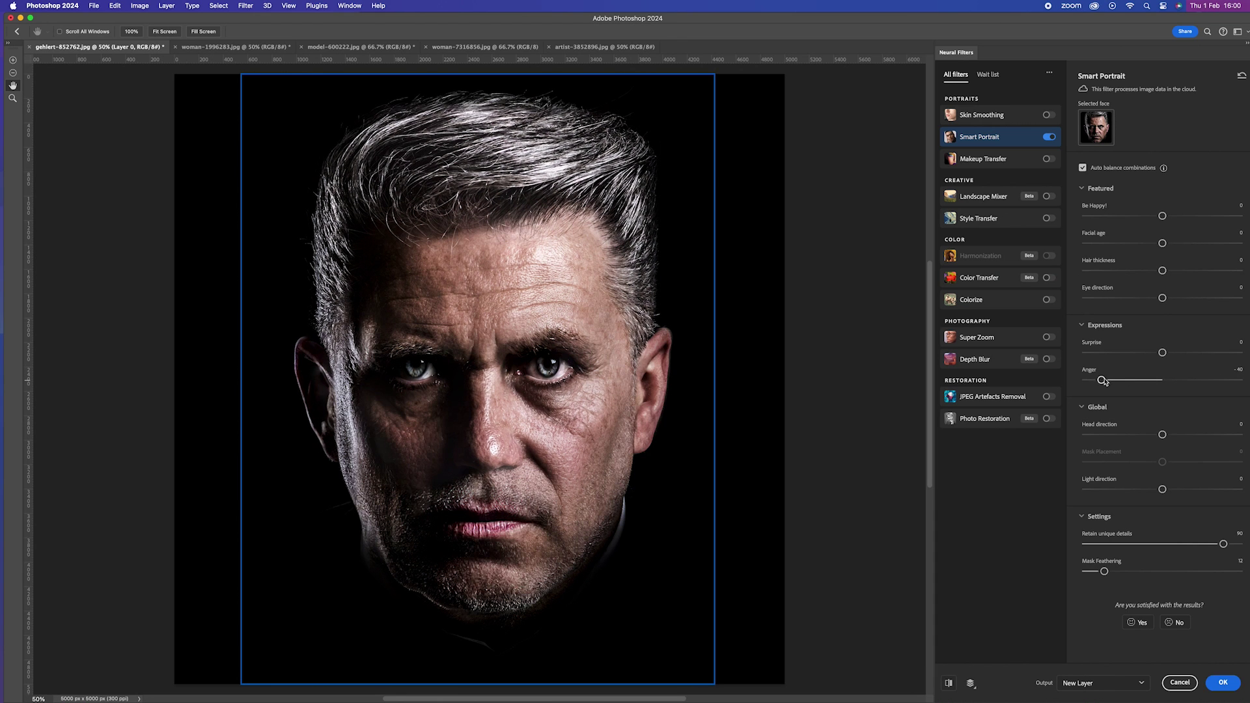
pyautogui.moveTo(1162, 434); pyautogui.dragTo(1221, 435)
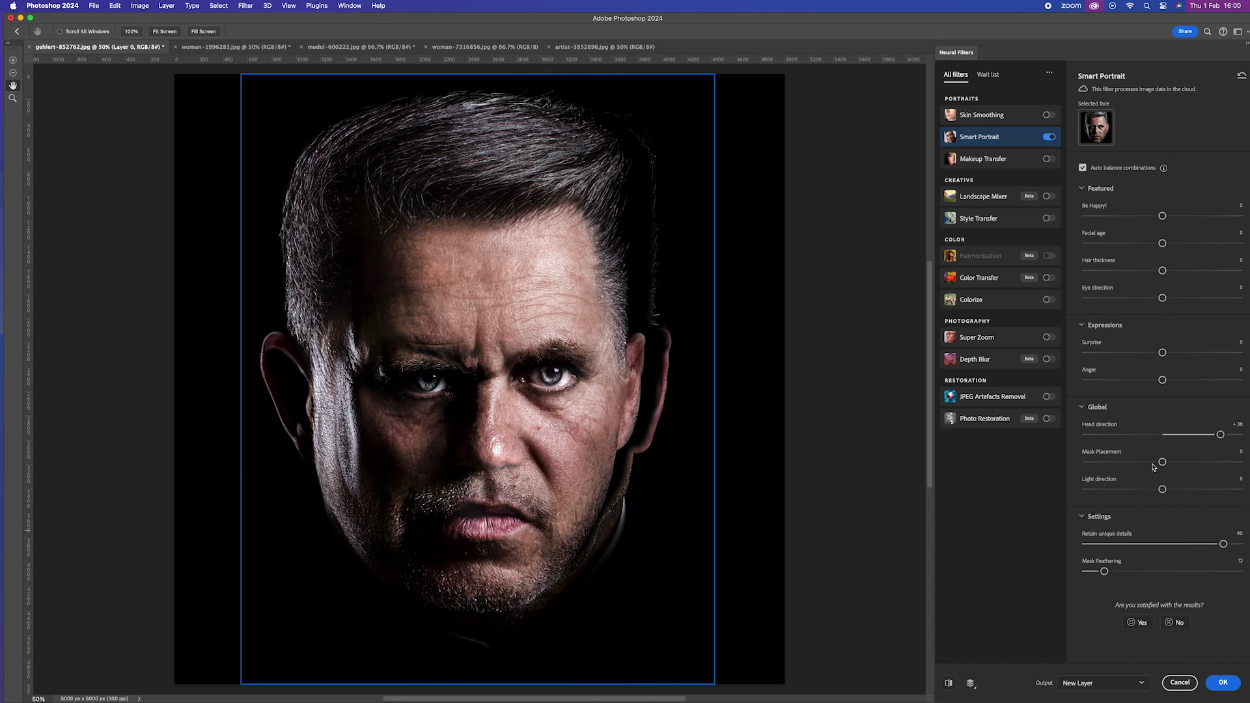
# Reset Head direction and Mask Placement, then set Facial age +33 and Eye direction +38
pyautogui.moveTo(1161, 461); pyautogui.dragTo(1222, 461)
pyautogui.click(947, 683)
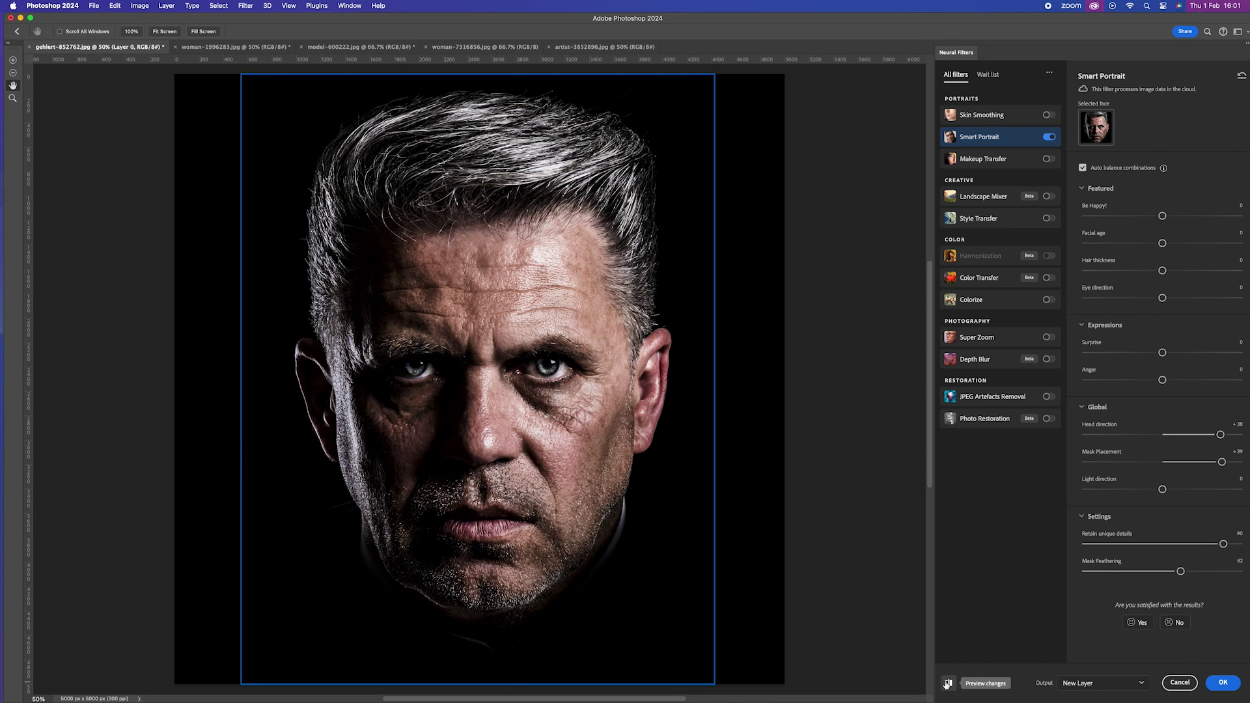
pyautogui.click(948, 683)
pyautogui.doubleClick(1220, 434)
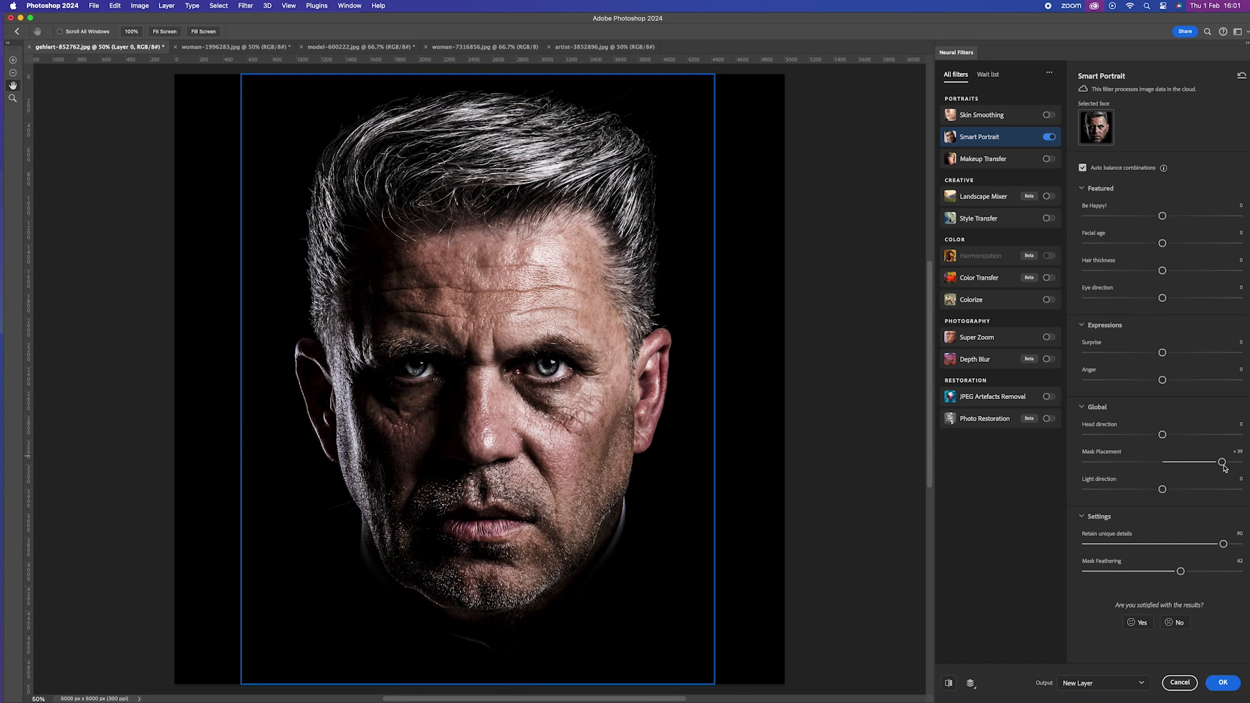
pyautogui.doubleClick(1222, 462)
pyautogui.moveTo(1162, 242); pyautogui.dragTo(1214, 244)
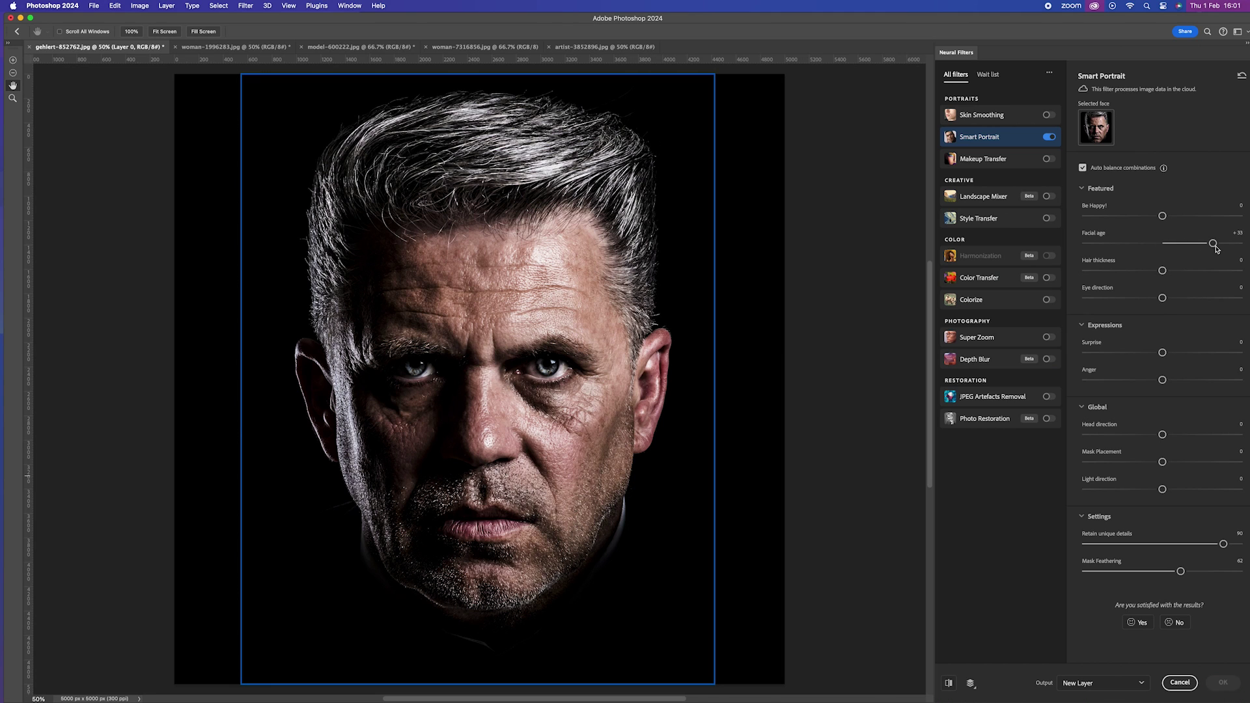
pyautogui.moveTo(1162, 297); pyautogui.dragTo(1221, 299)
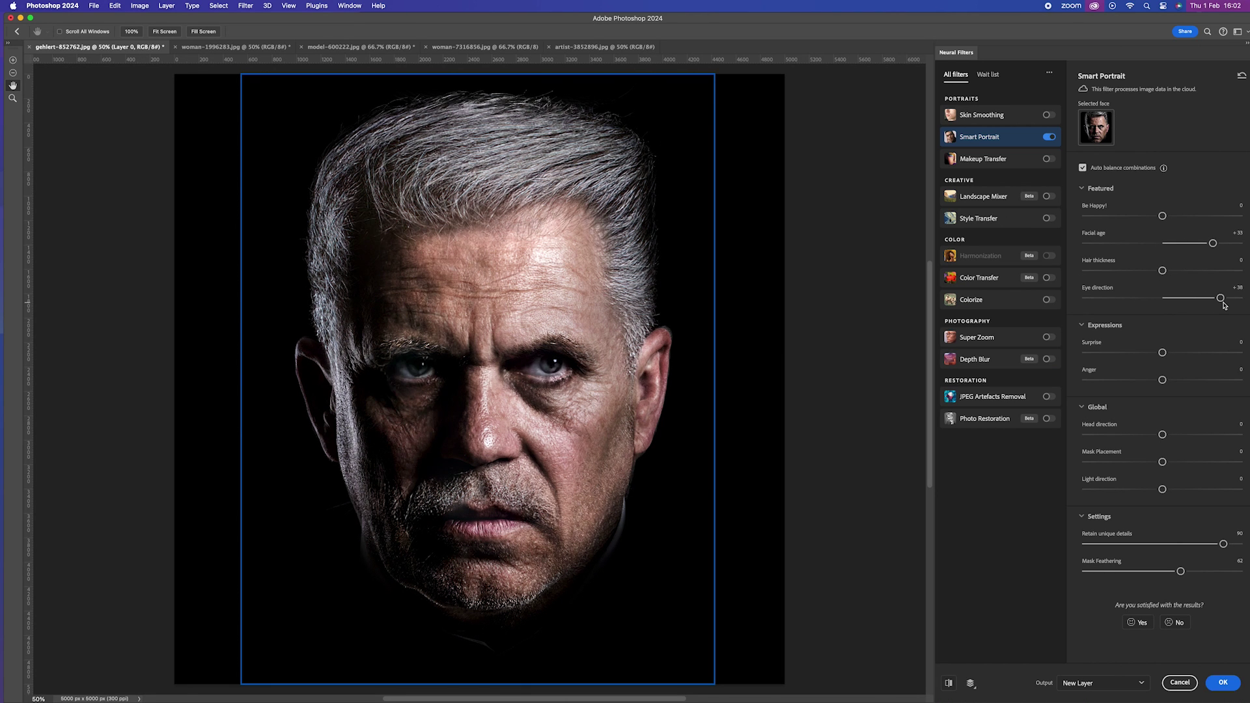
# Output the aged Smart Portrait to a new Layer 1 and toggle its visibility to compare with the original
pyautogui.click(1223, 682)
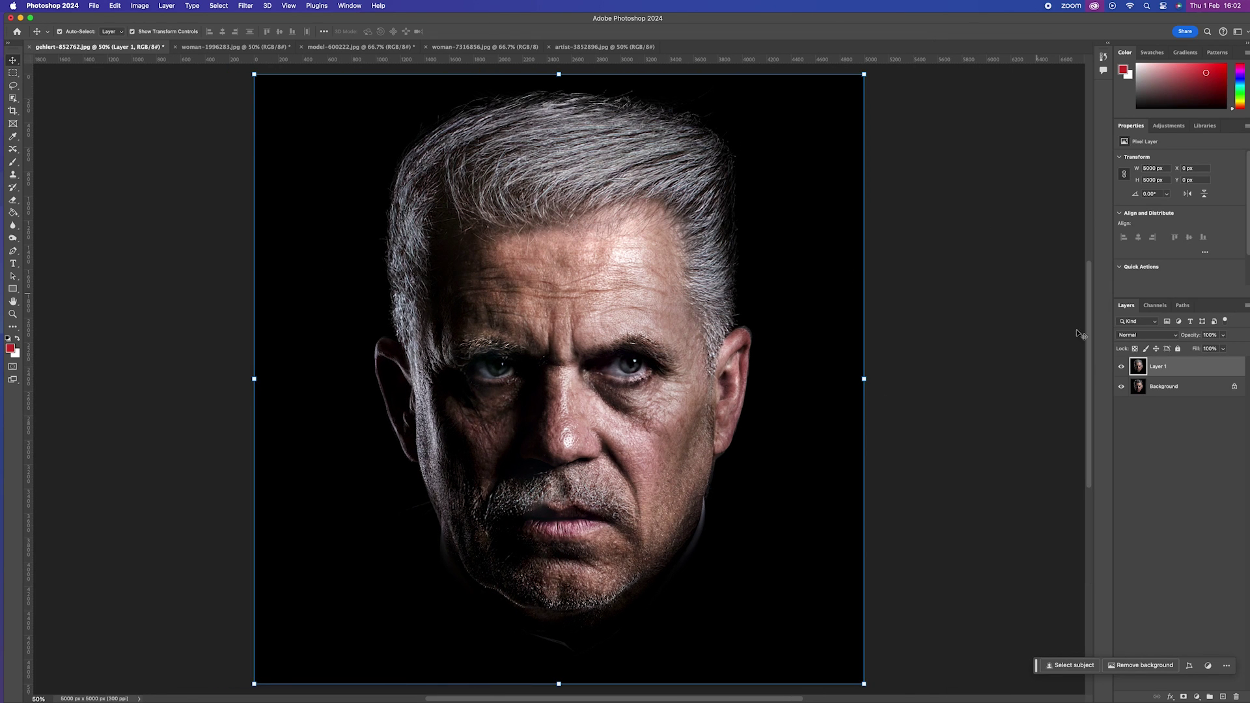
pyautogui.click(1121, 367)
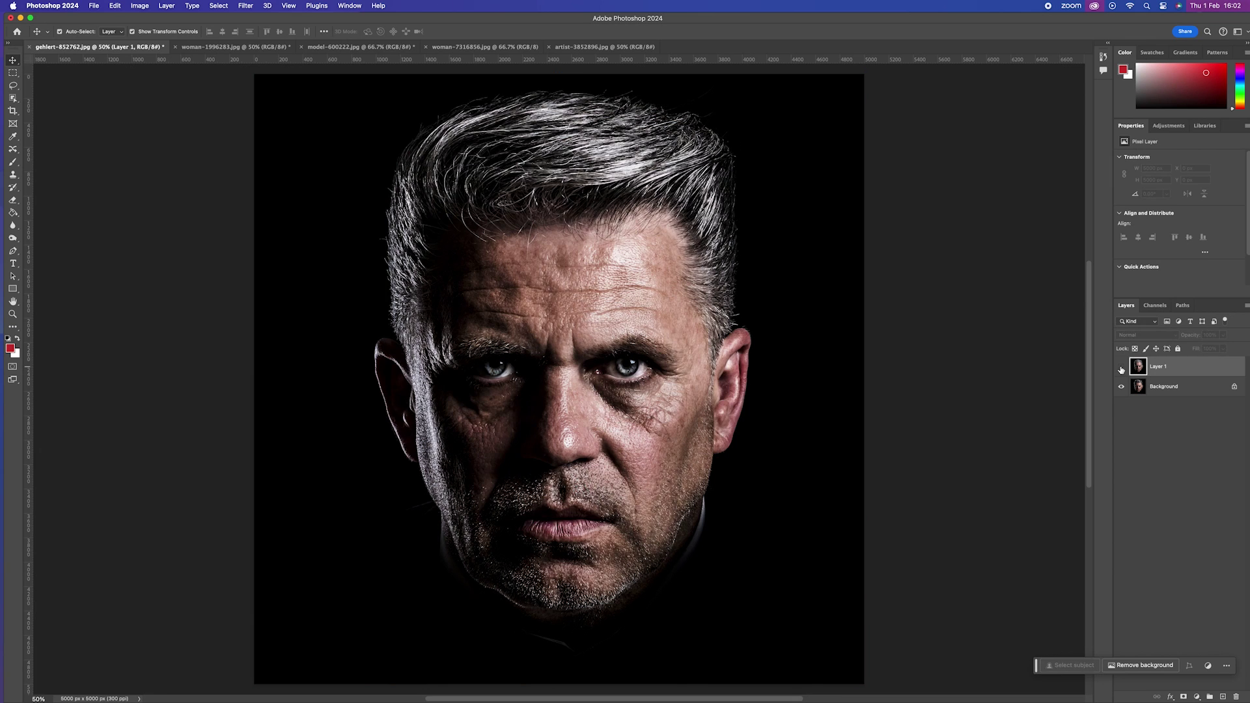
pyautogui.click(1121, 367)
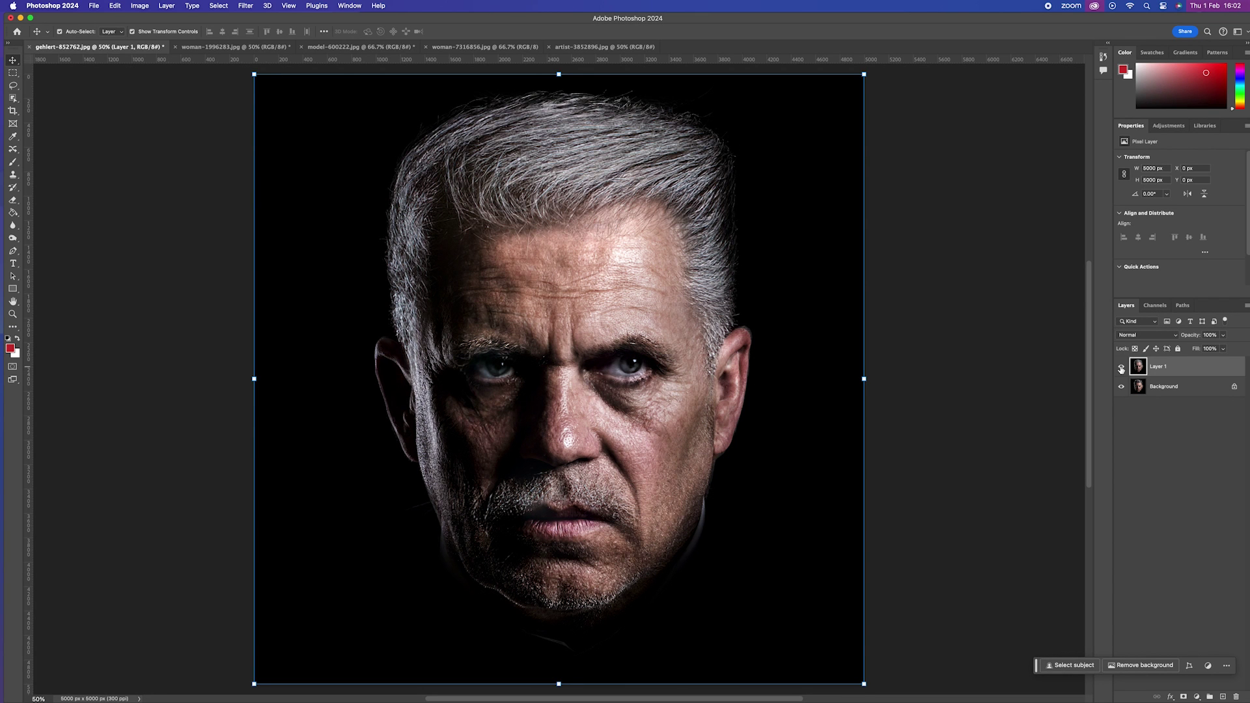
pyautogui.click(1026, 377)
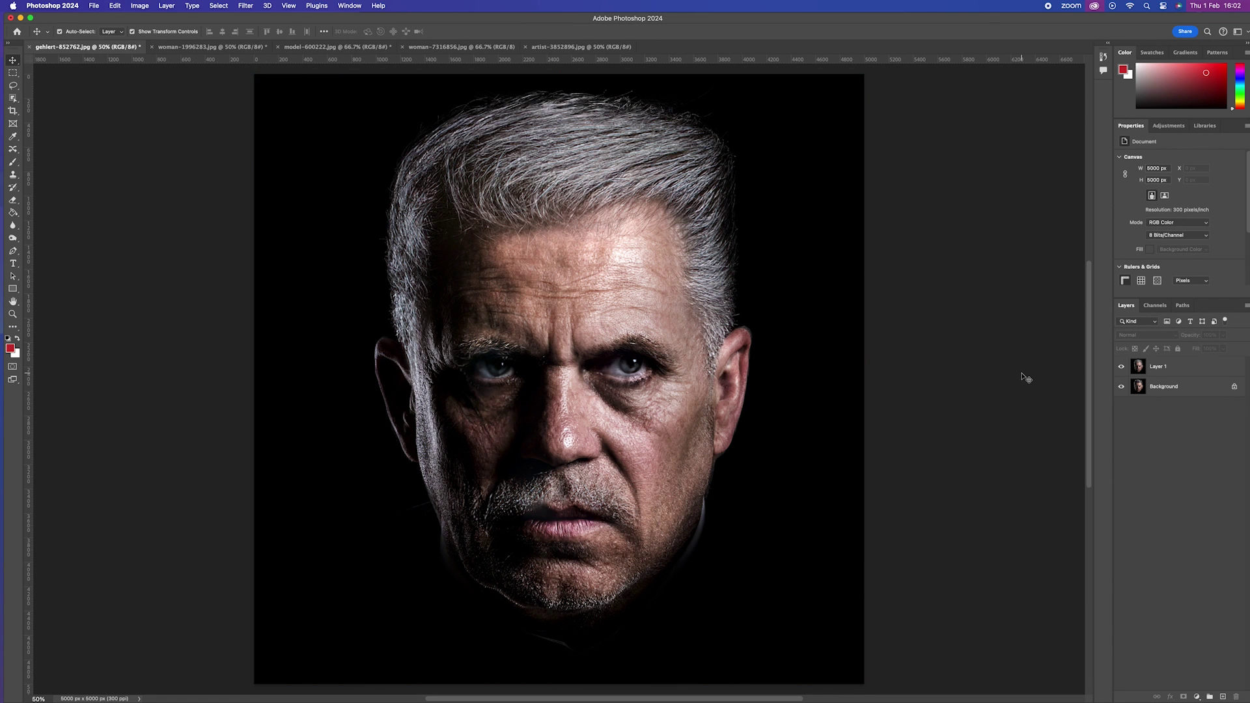